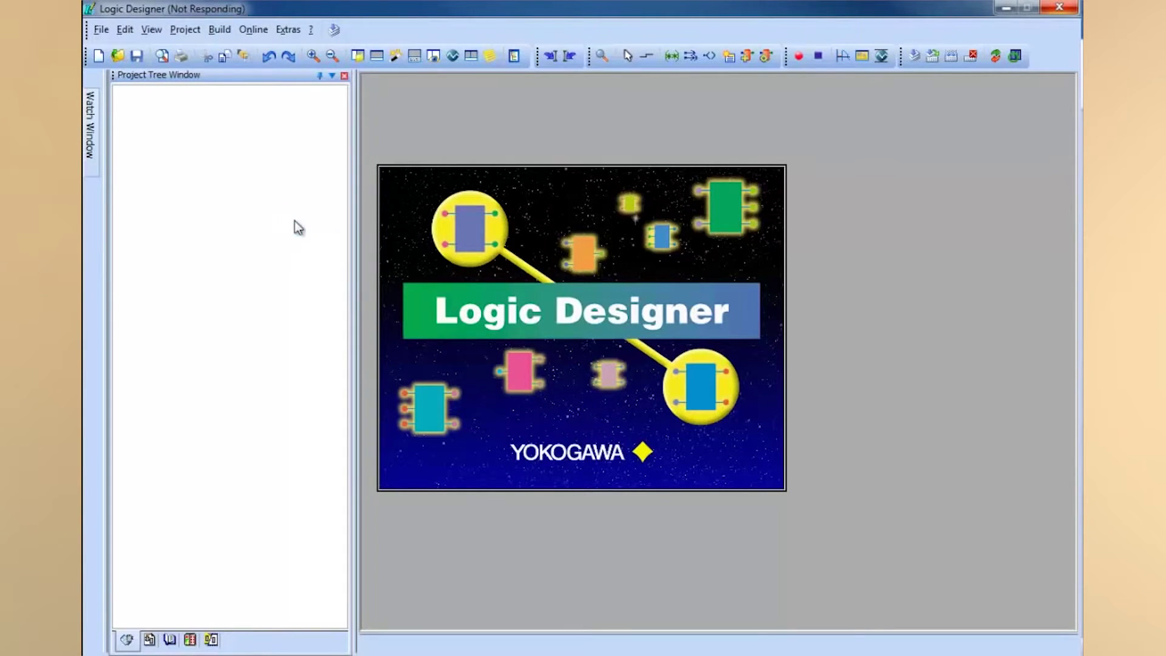
- Close the currently loaded project with File > Close Project
left_click(101, 30)
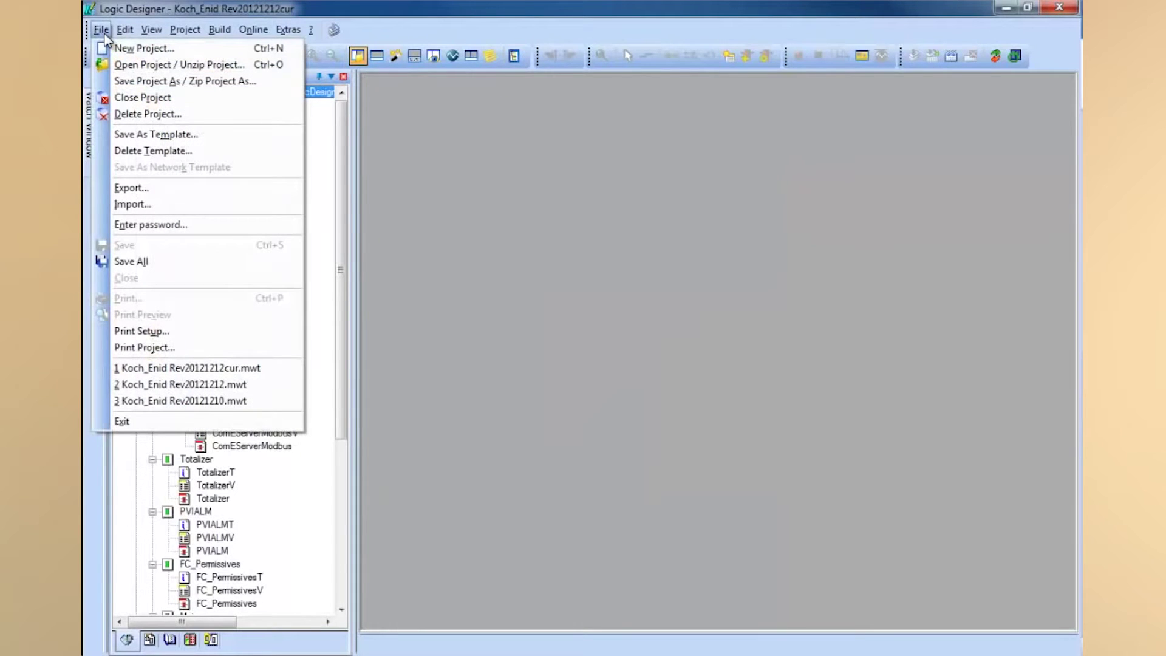
left_click(834, 268)
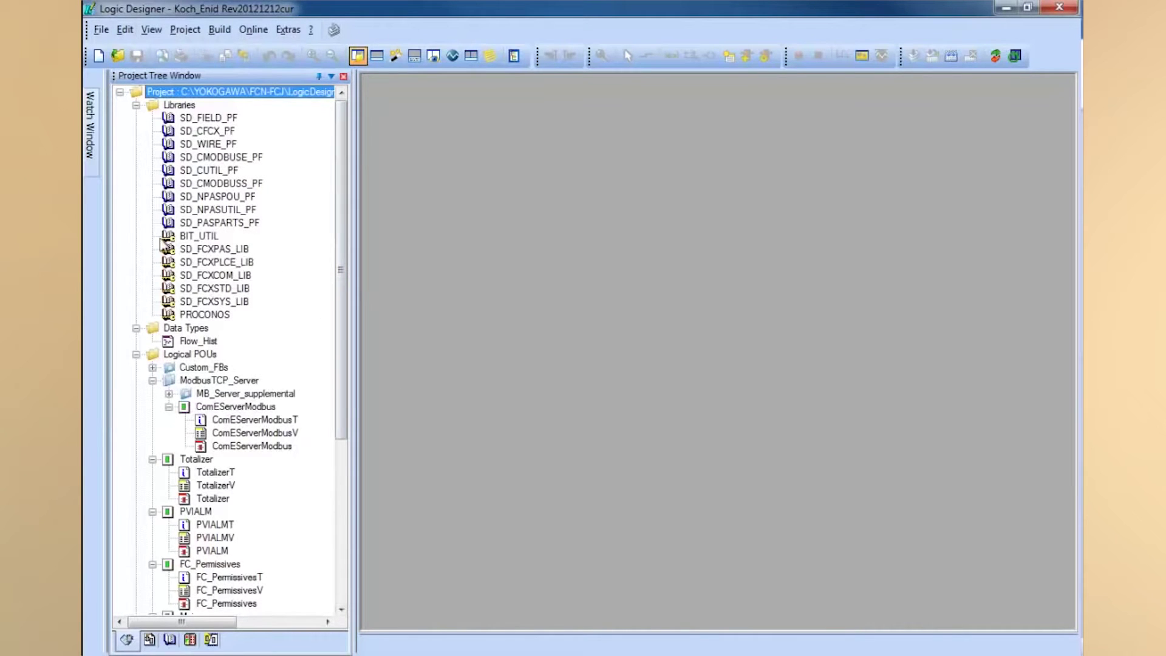
left_click(101, 30)
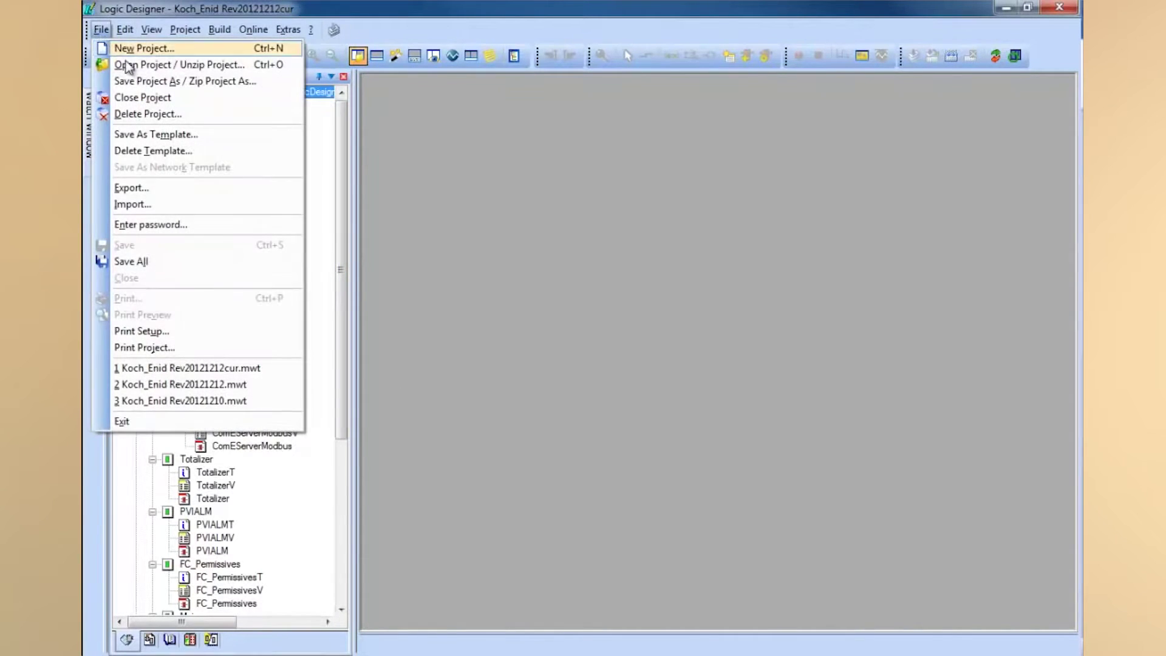
left_click(159, 98)
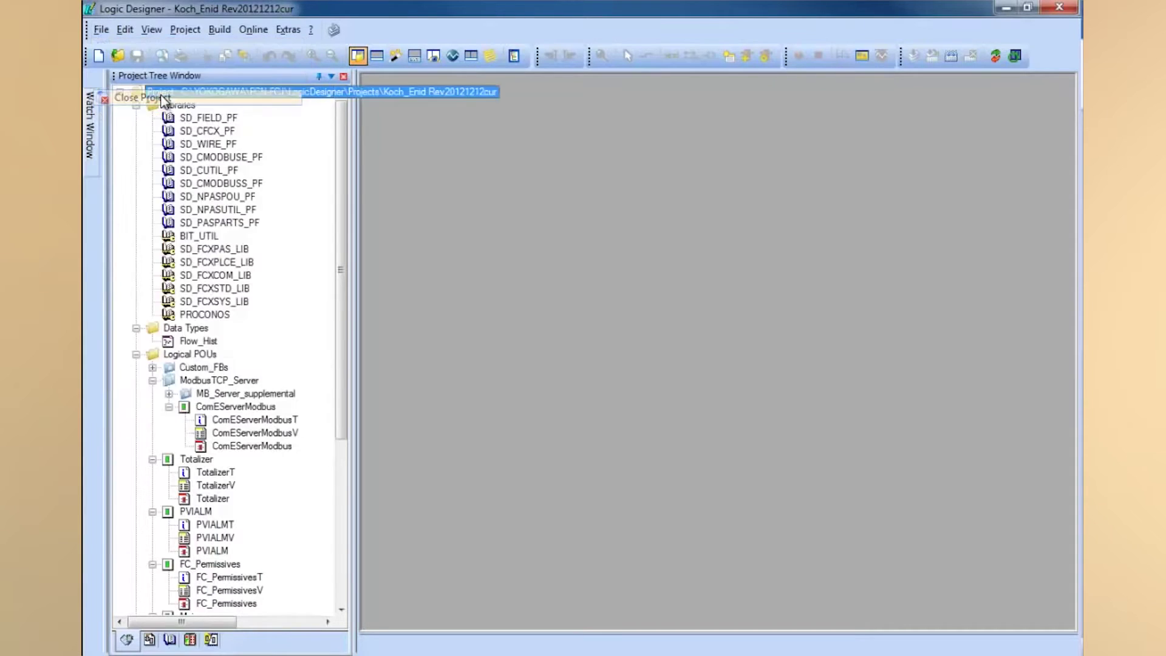
- Create a new untitled project from the STARDOM FCX template via File > New Project
left_click(101, 30)
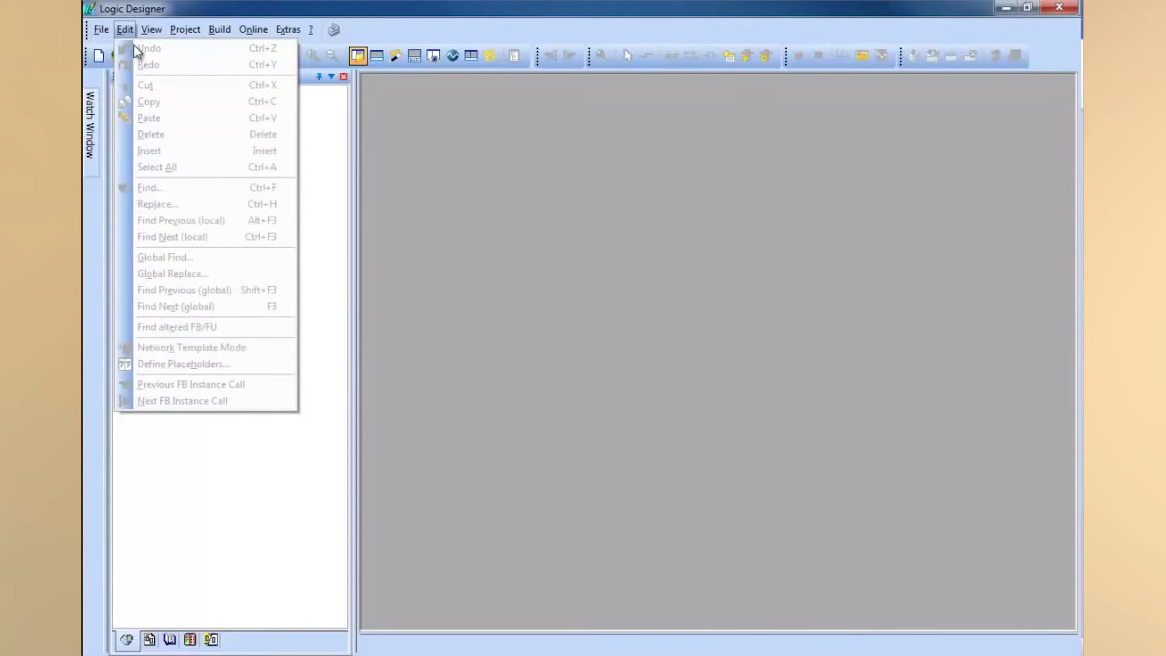
left_click(131, 48)
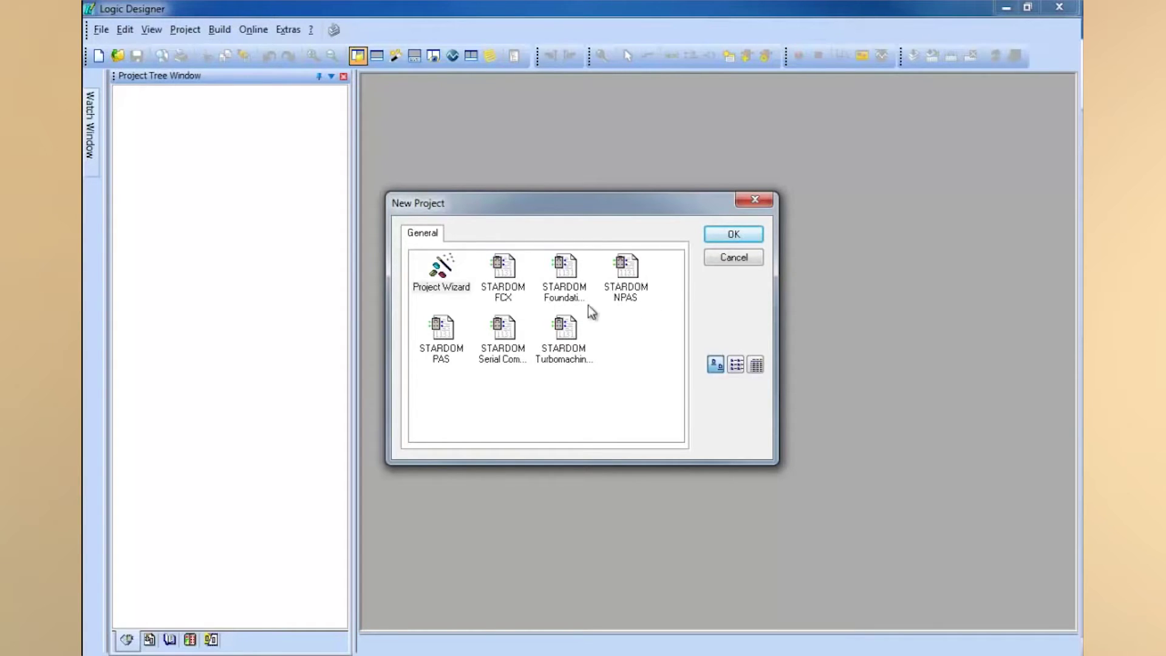
left_click(501, 287)
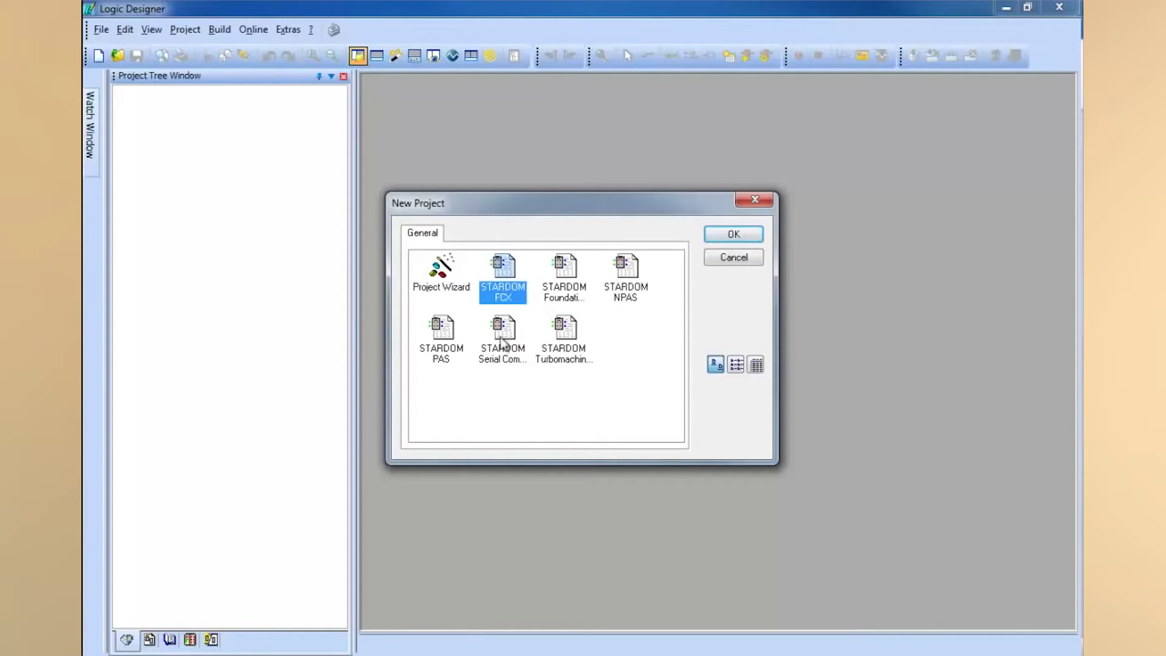
double_click(507, 269)
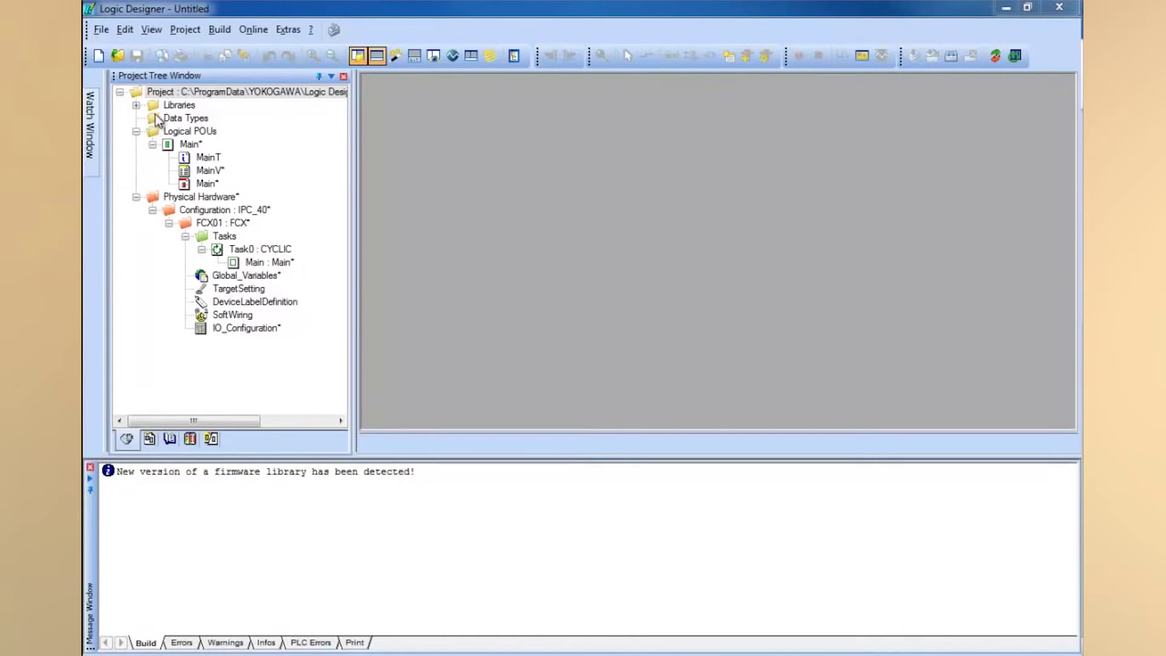
- Expand Libraries to reveal Bit_Util, PROCONOS and the SD_FCX libraries
left_click(136, 106)
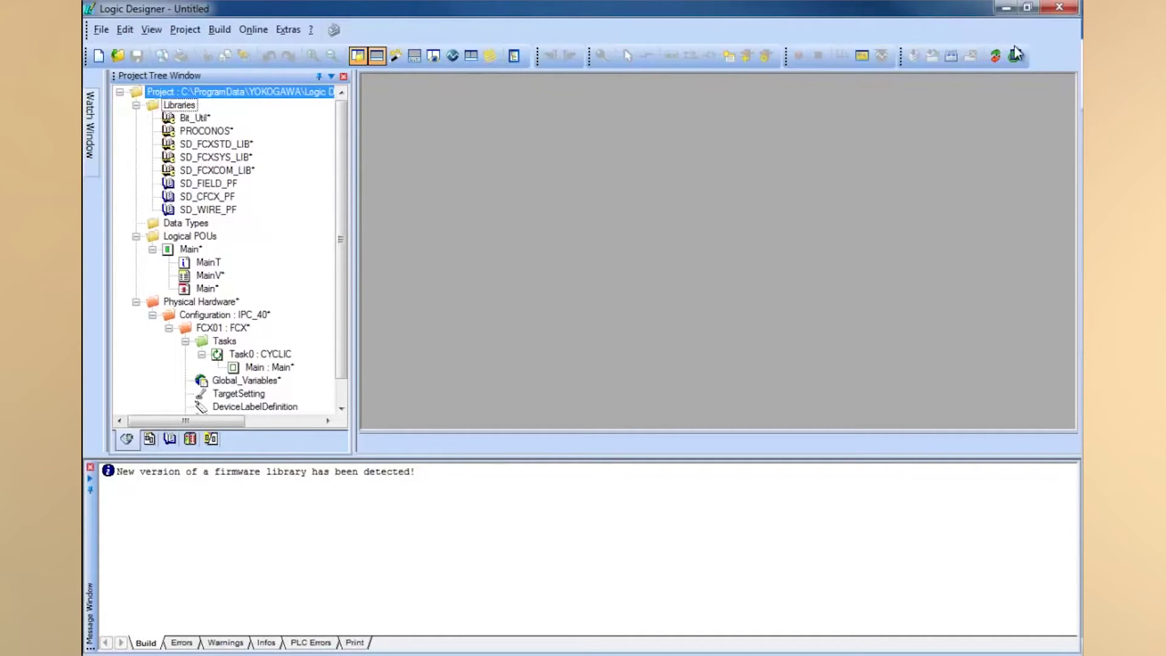
left_click(285, 30)
- In Options > Toolbars, uncheck every toolbar, then re-enable File and Compile/Debug
left_click(317, 85)
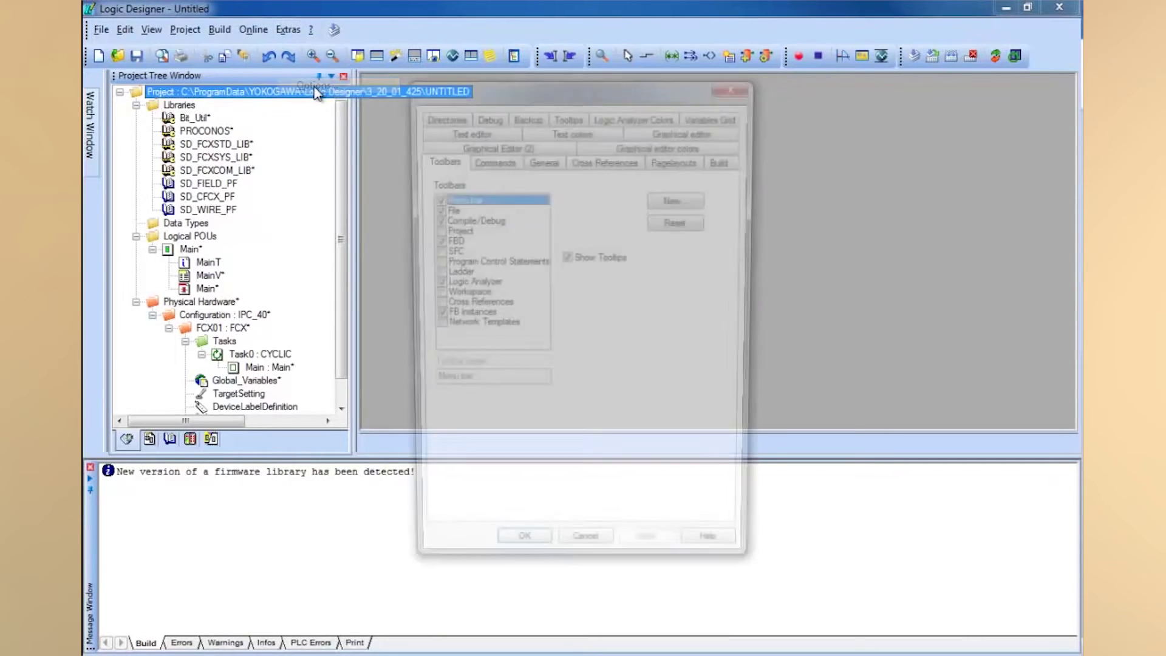
left_click(433, 209)
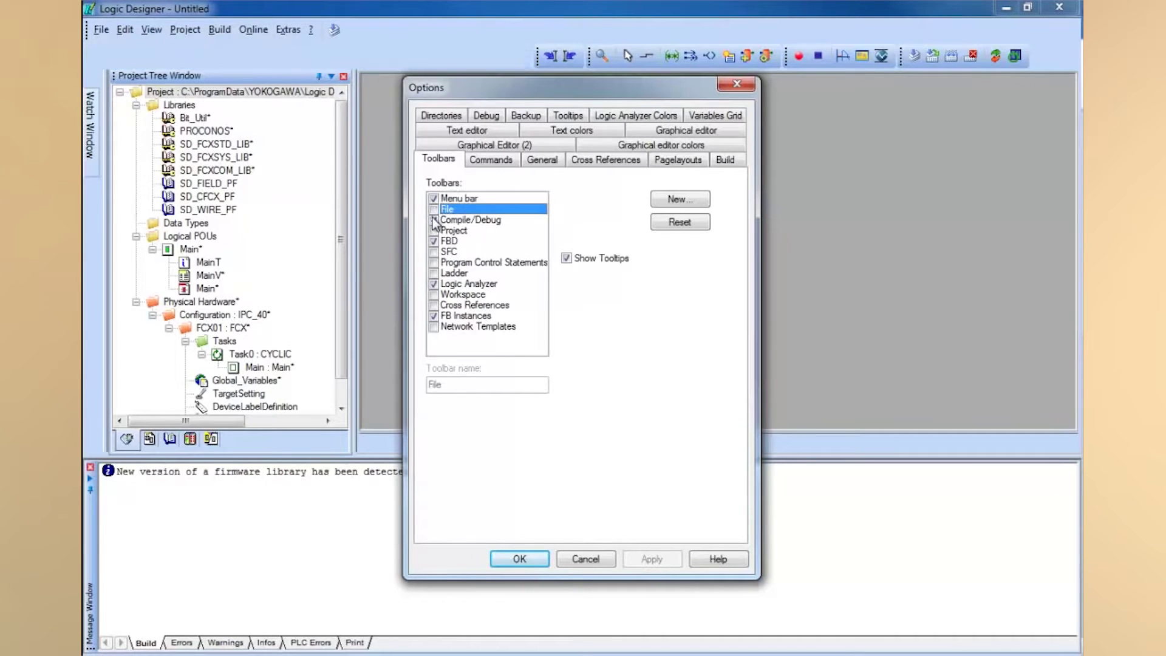
left_click(434, 220)
left_click(434, 241)
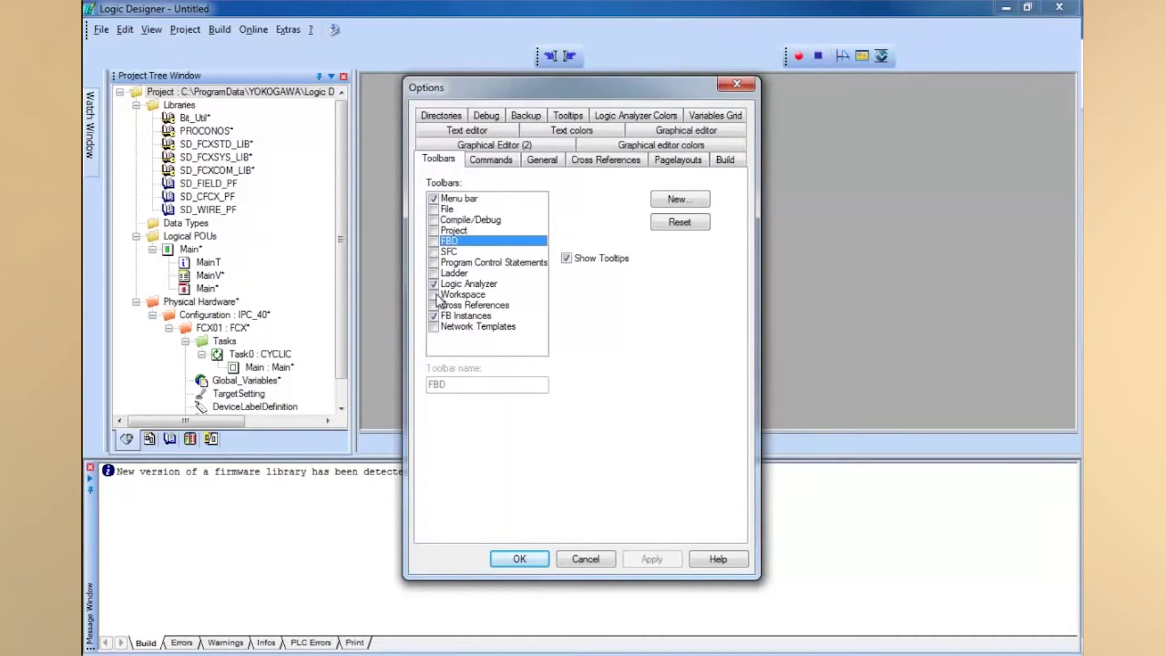
left_click(434, 284)
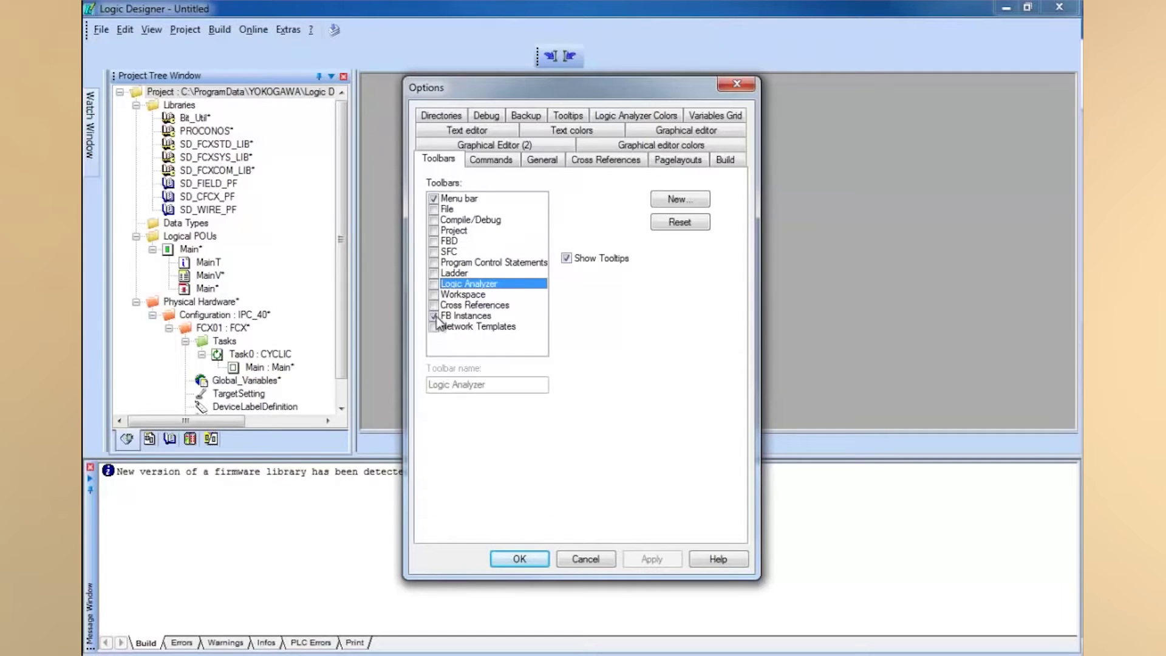
left_click(434, 316)
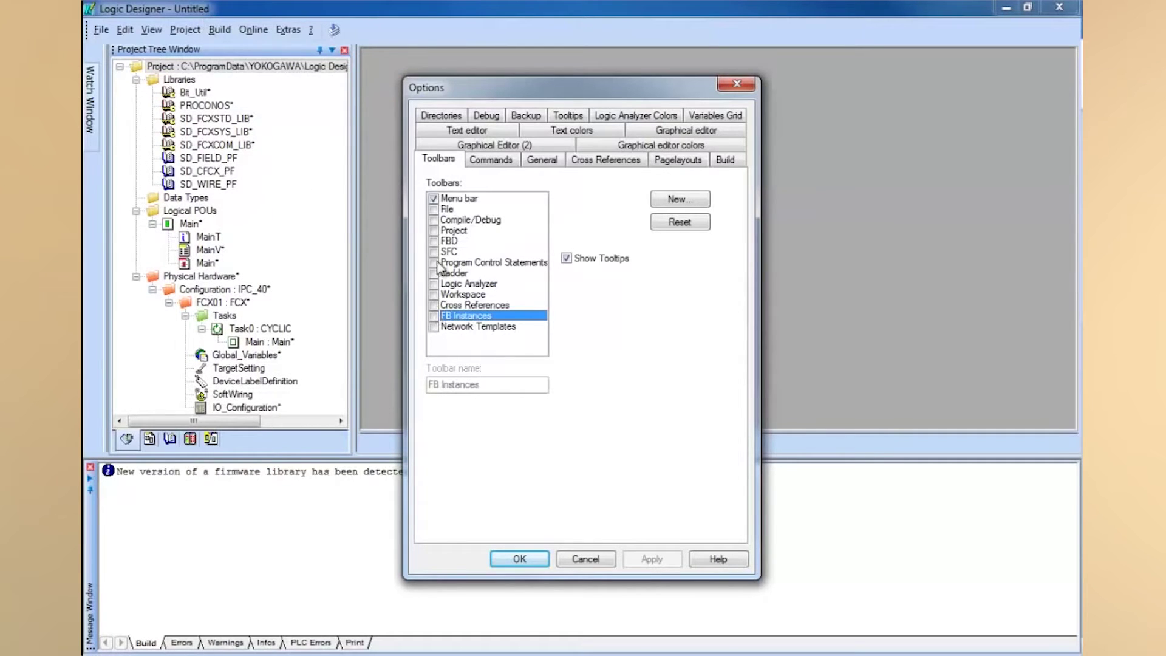
left_click(433, 209)
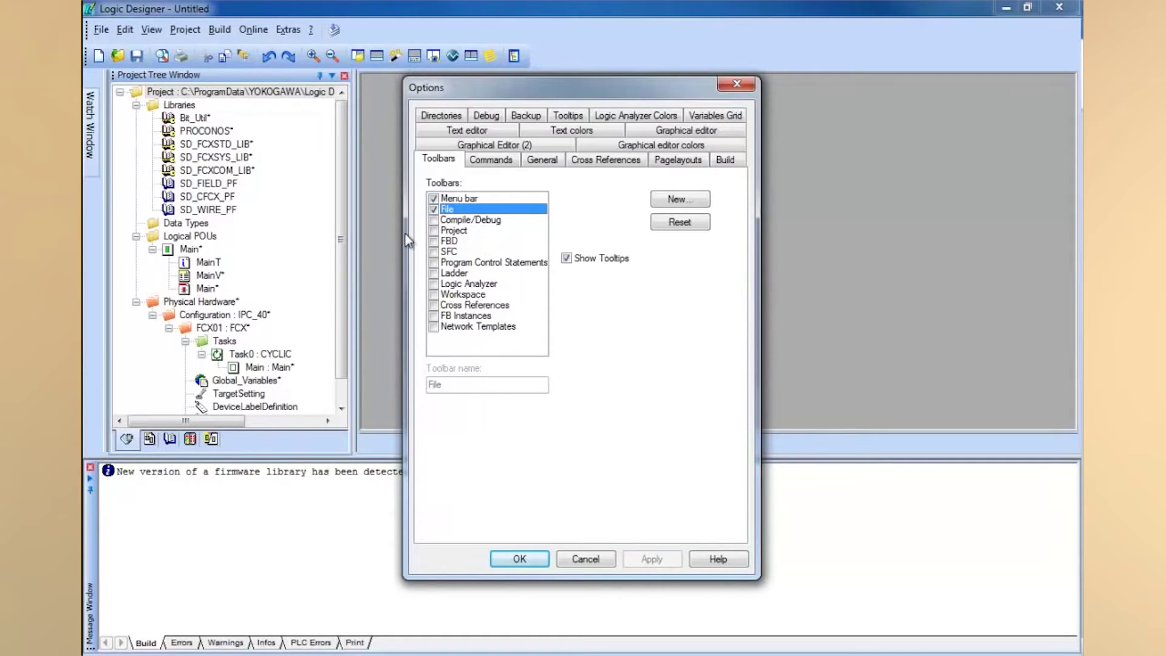
left_click(434, 220)
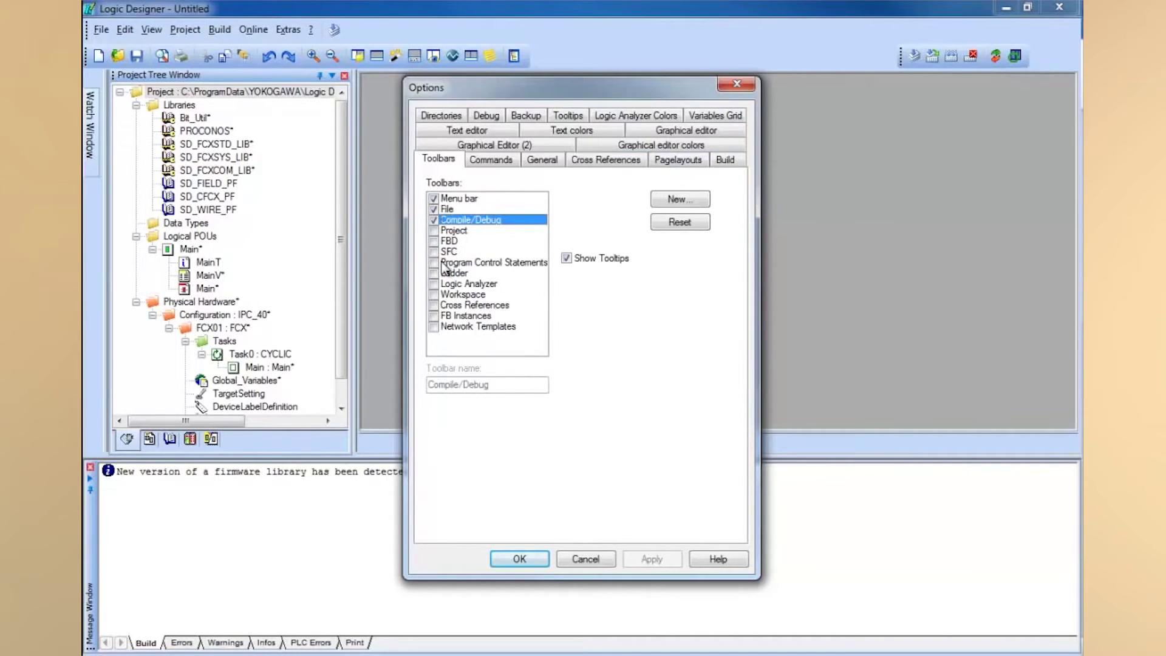
- Toggle the FBD, Ladder, Logic Analyzer and FB Instances toolbars on and back off
left_click(435, 241)
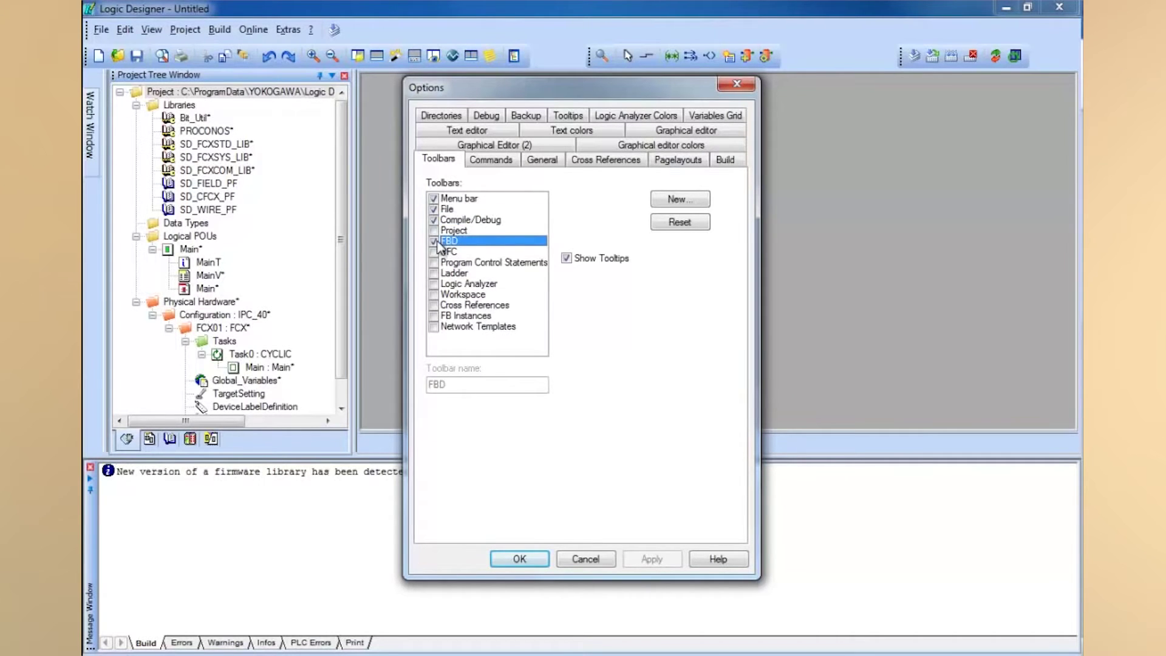
left_click(434, 242)
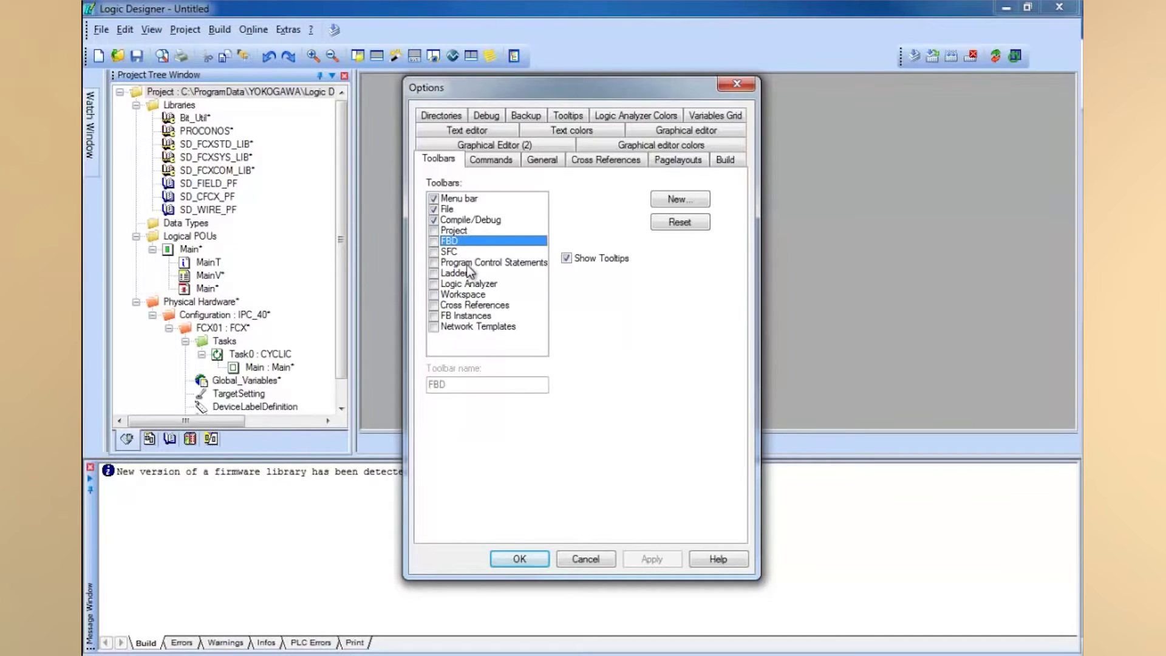
left_click(434, 273)
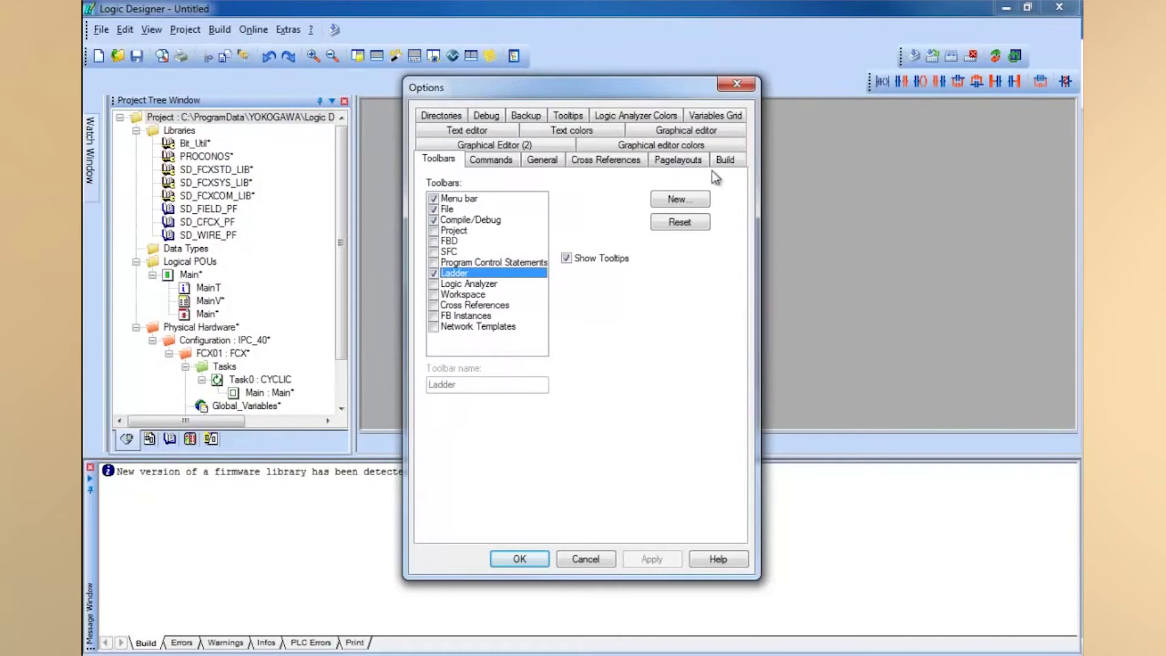
left_click(434, 273)
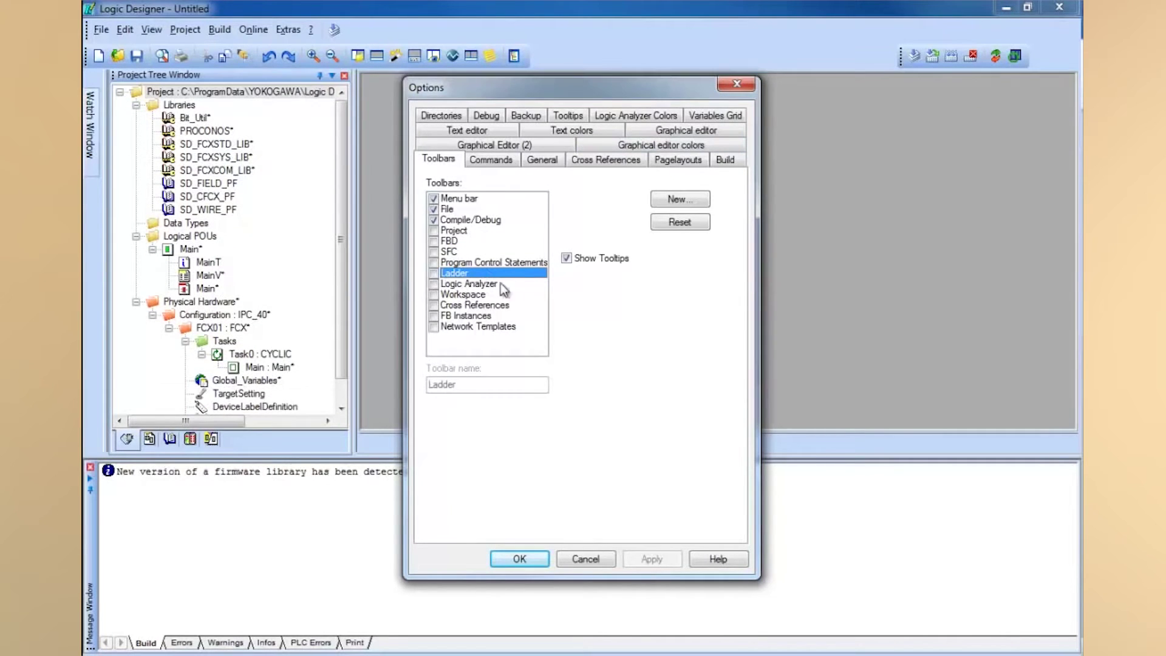
left_click(440, 283)
left_click(433, 283)
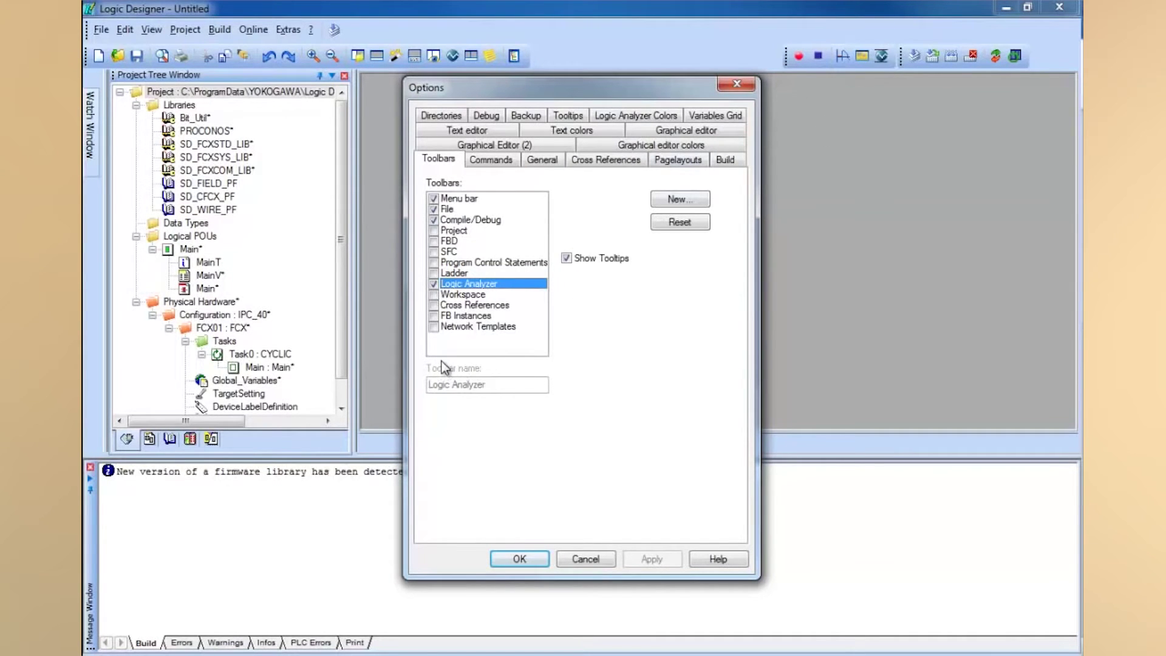
left_click(434, 316)
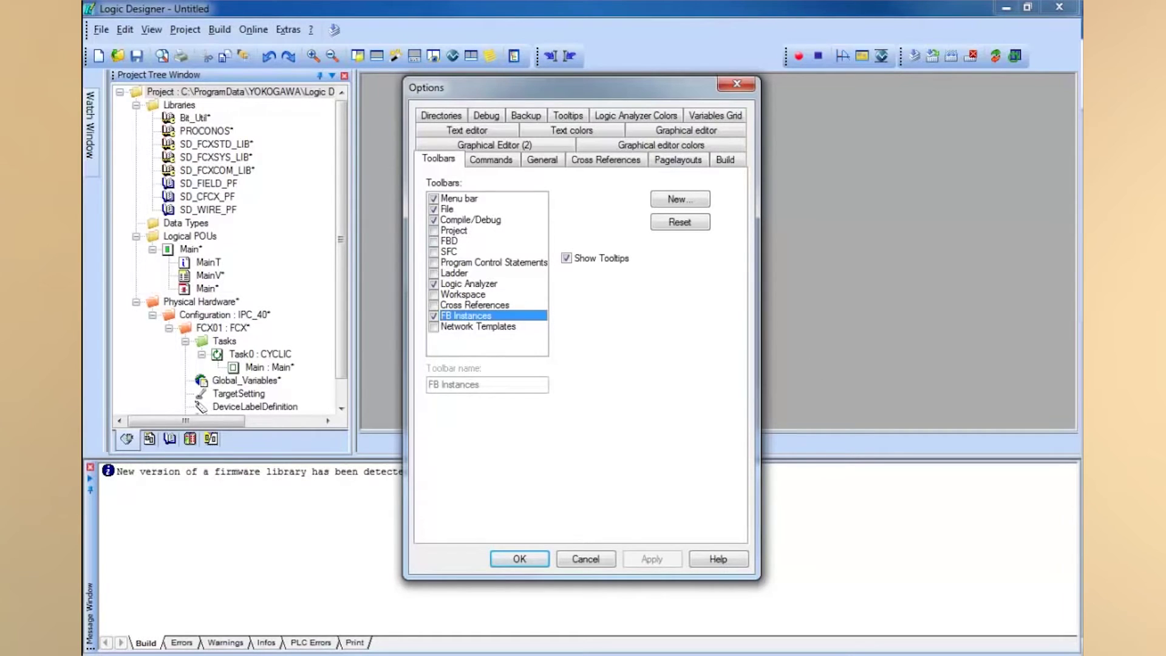
left_click(435, 333)
left_click(435, 302)
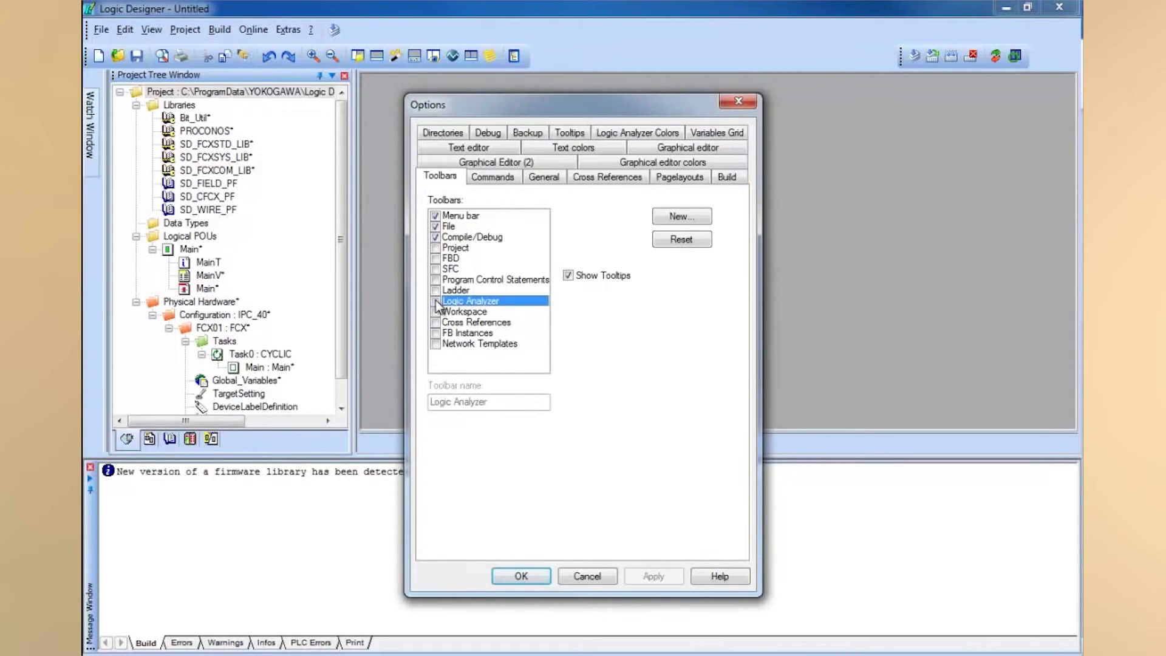
left_click(526, 133)
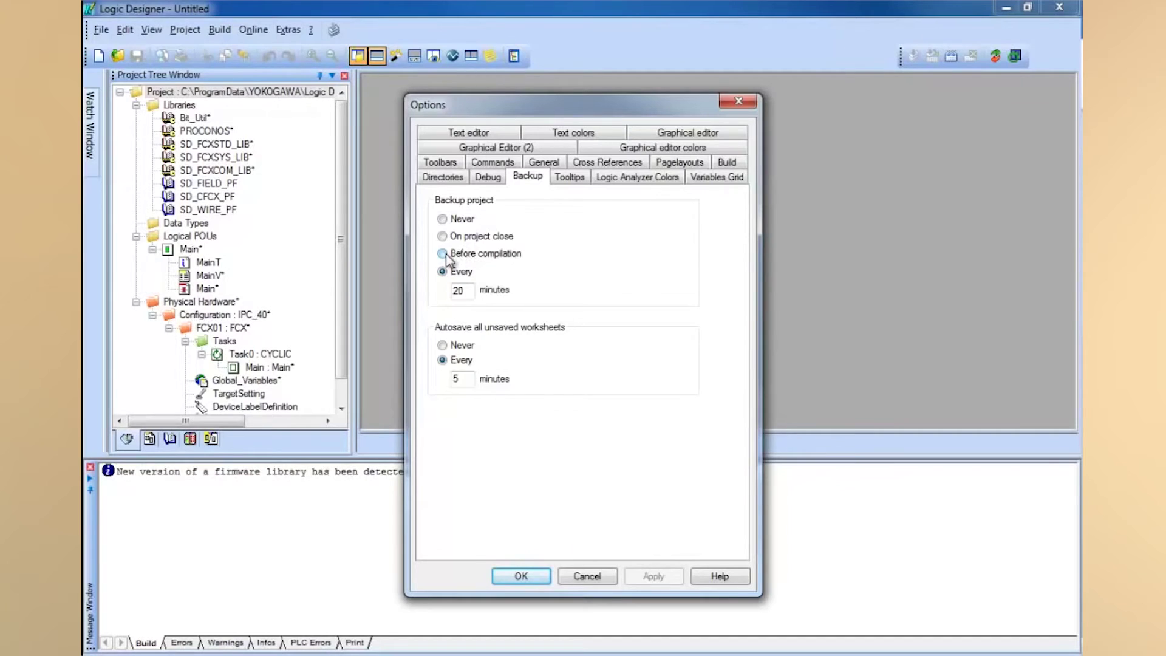
- Set backup to run before compilation and autosave every 20 minutes, then apply and close Options
left_click(442, 254)
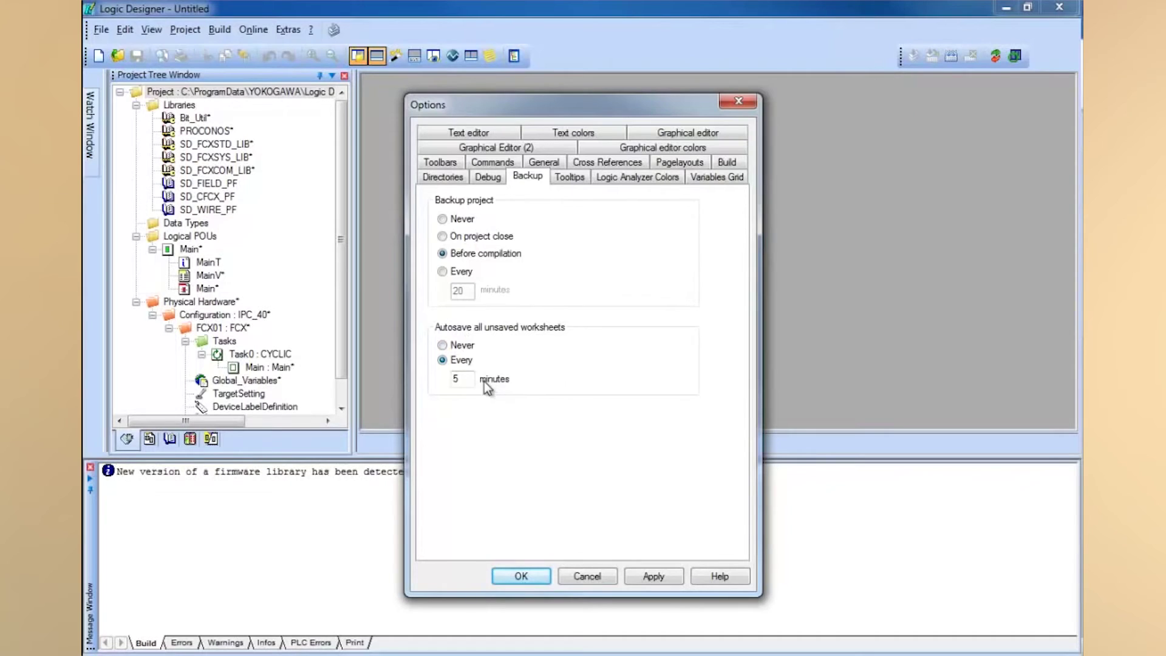
double_click(456, 379)
type("20")
double_click(446, 377)
left_click_drag(581, 105, 635, 99)
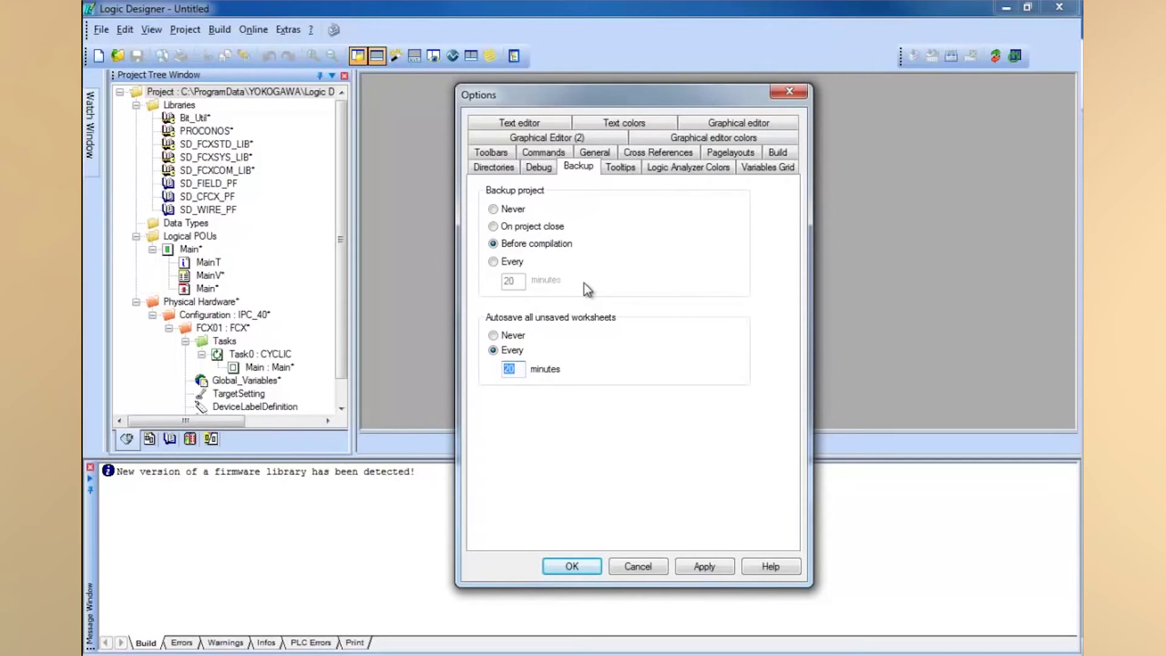
left_click(704, 565)
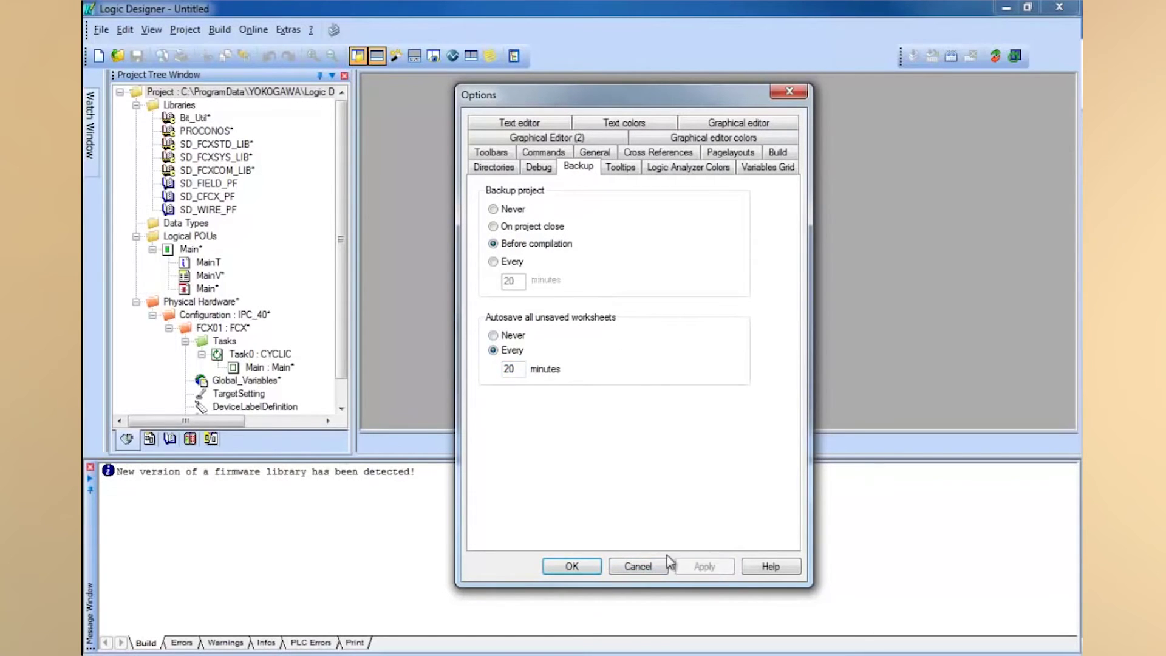
left_click(576, 567)
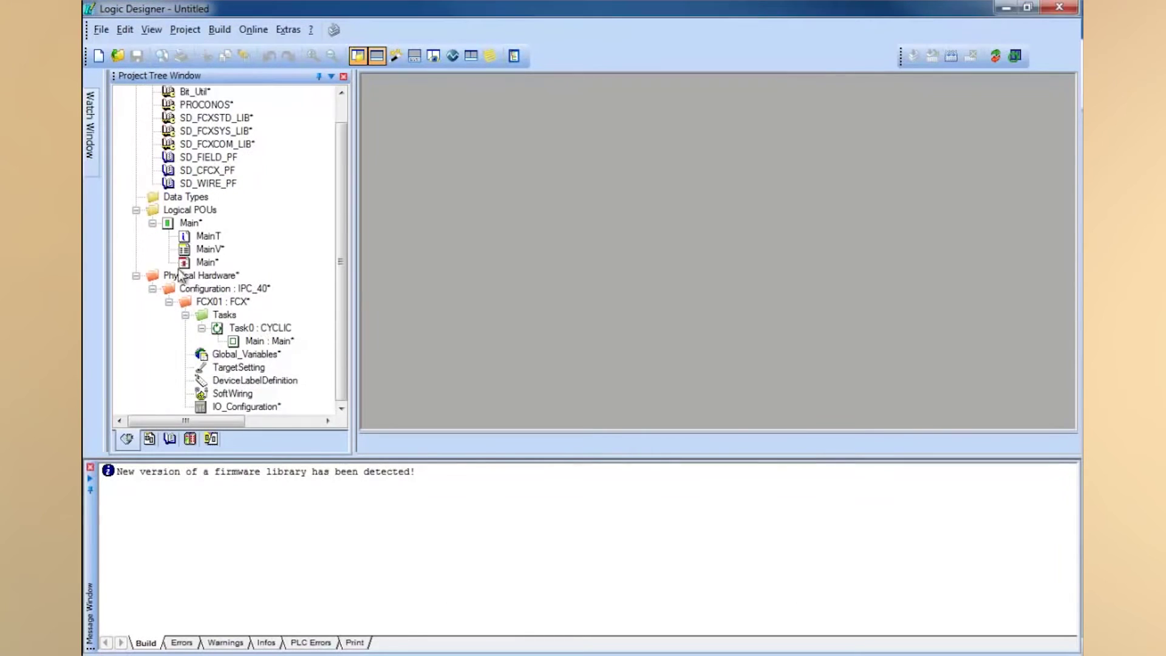
- Open the Properties dialog of Configuration : IPC_40 from its context menu
scroll(265, 307, "down", 1)
right_click(213, 289)
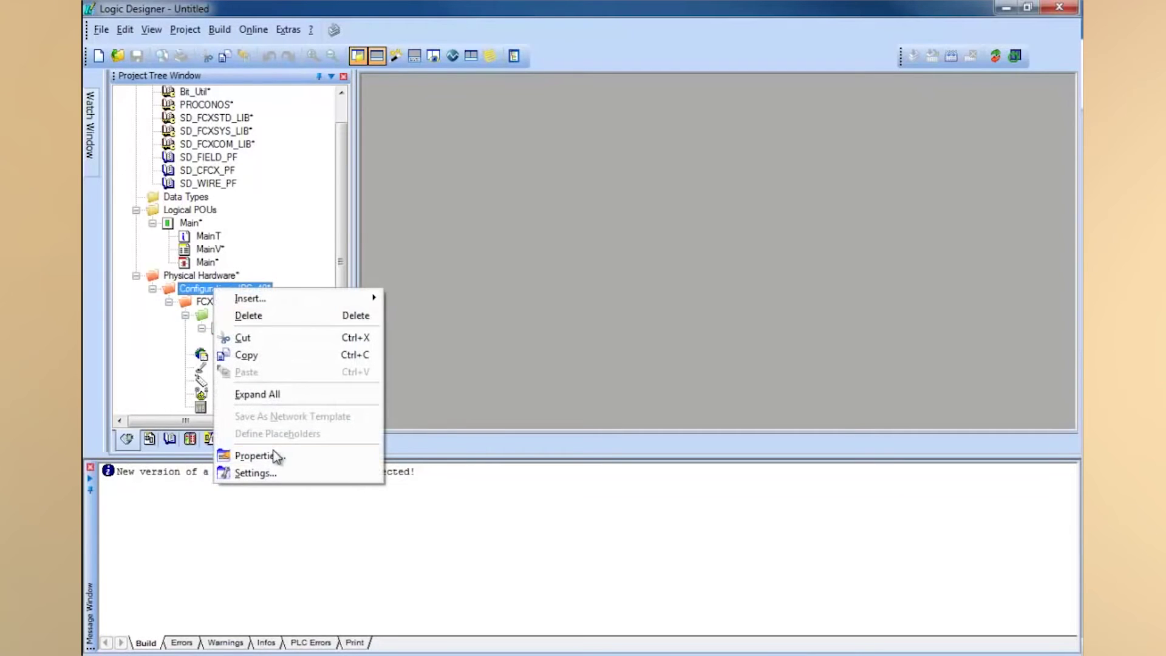
left_click(211, 293)
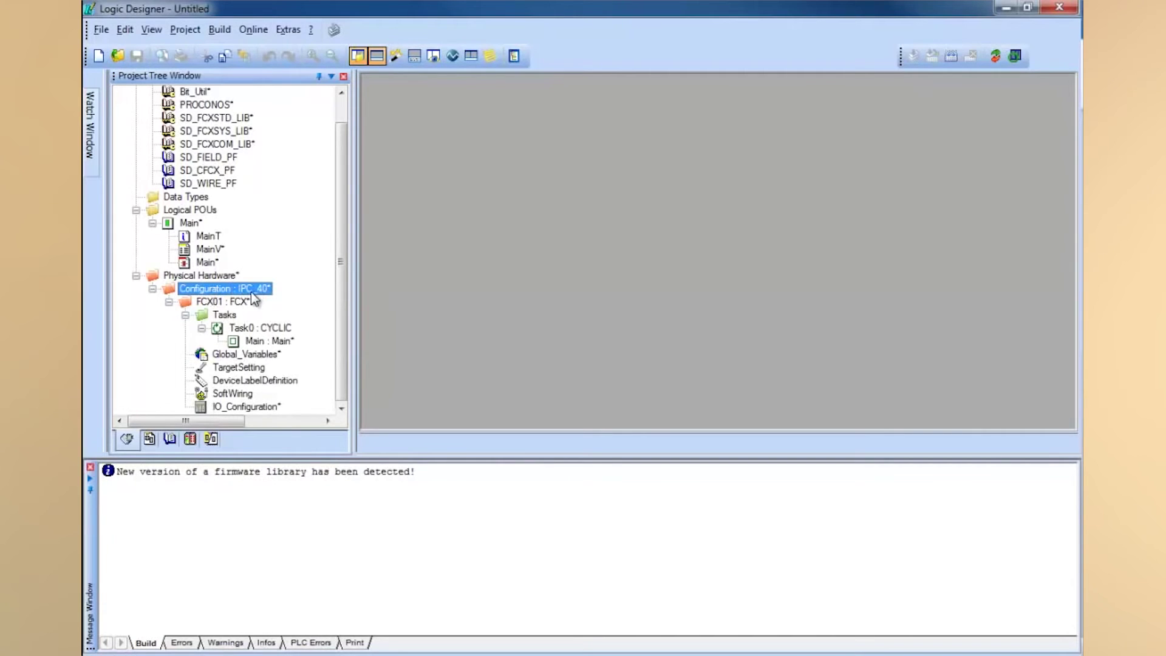
right_click(229, 296)
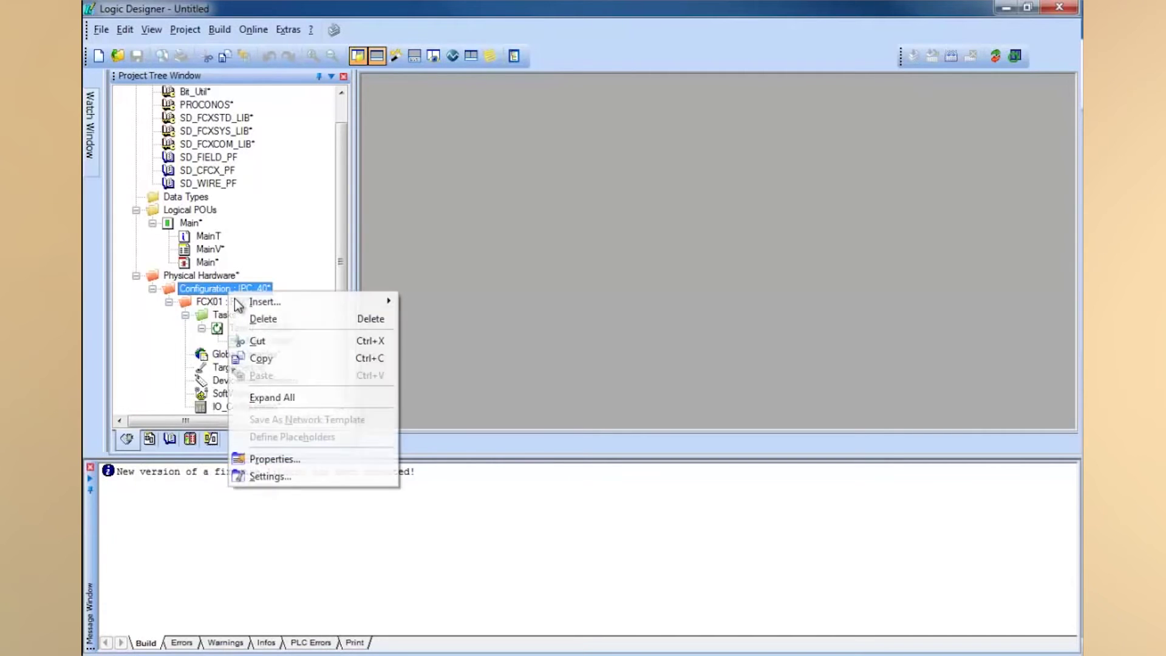
left_click(278, 460)
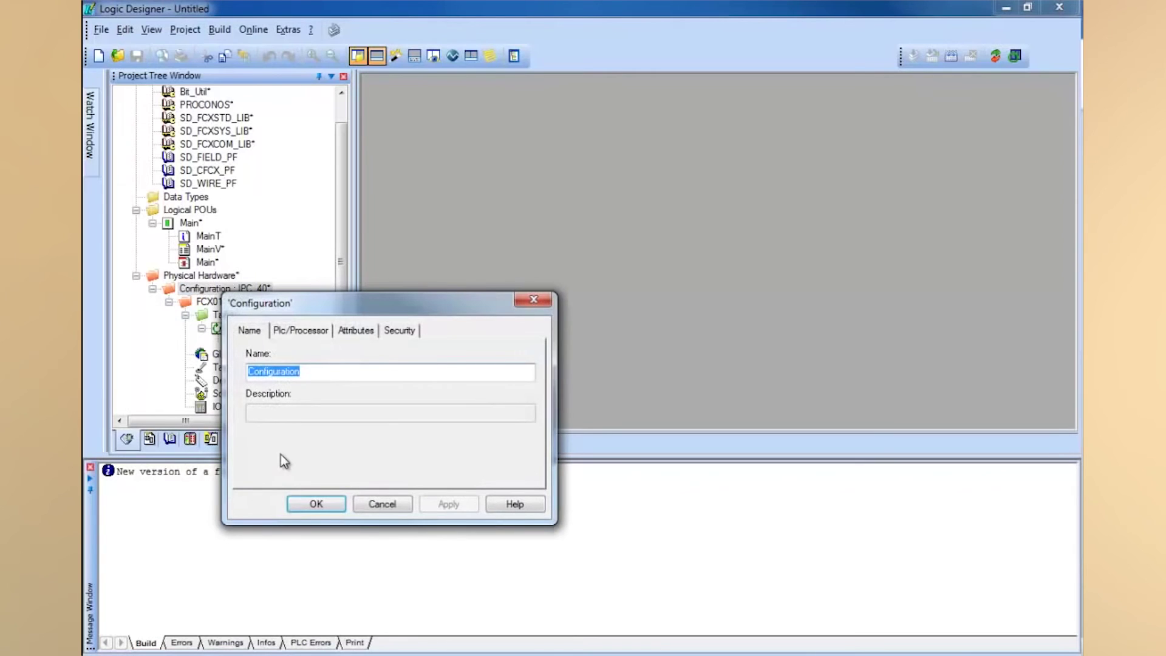
- Set the configuration's PLC Type to SH04_40, apply, accept the warning and close the dialog
left_click(284, 333)
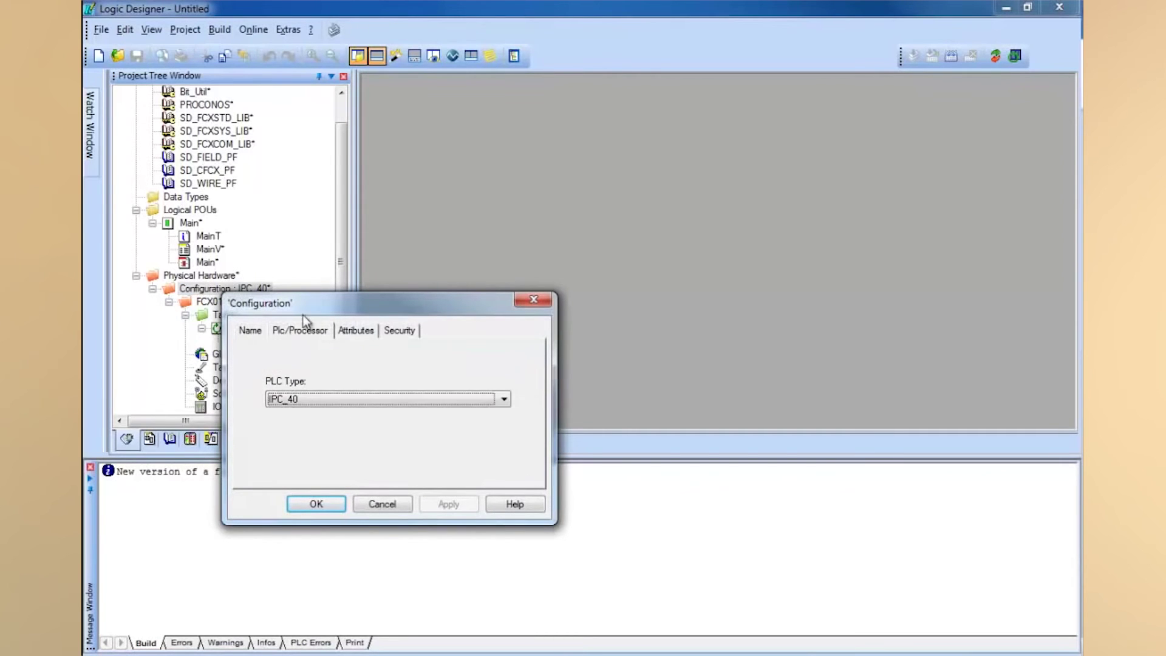
left_click_drag(319, 301, 522, 184)
left_click(708, 283)
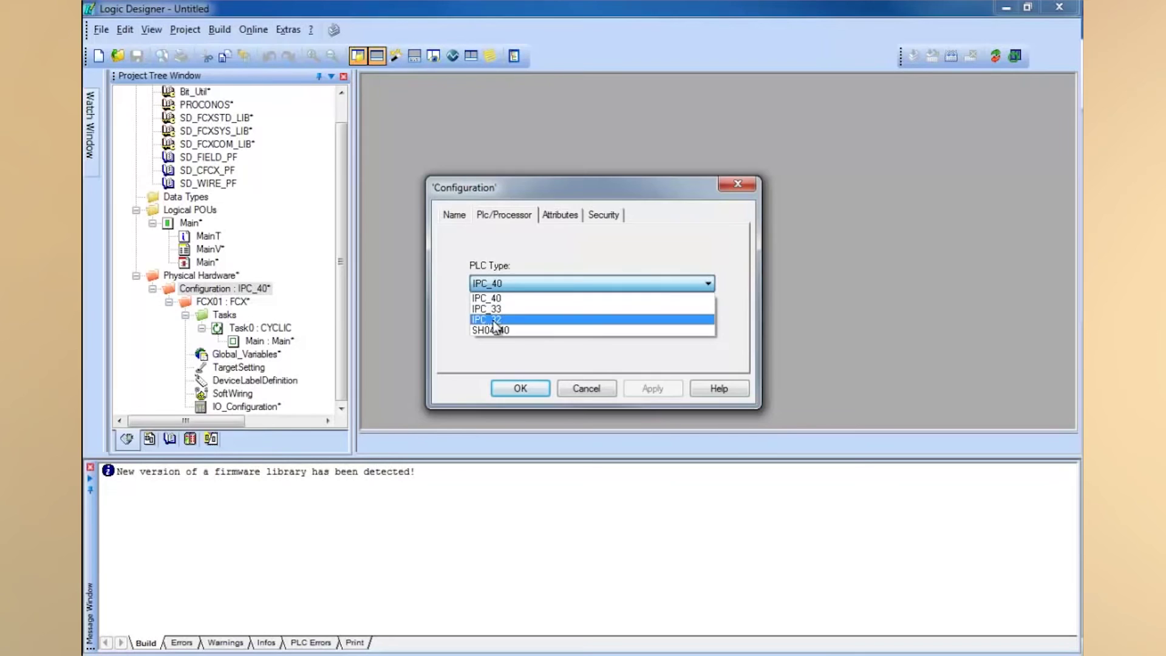
left_click(512, 284)
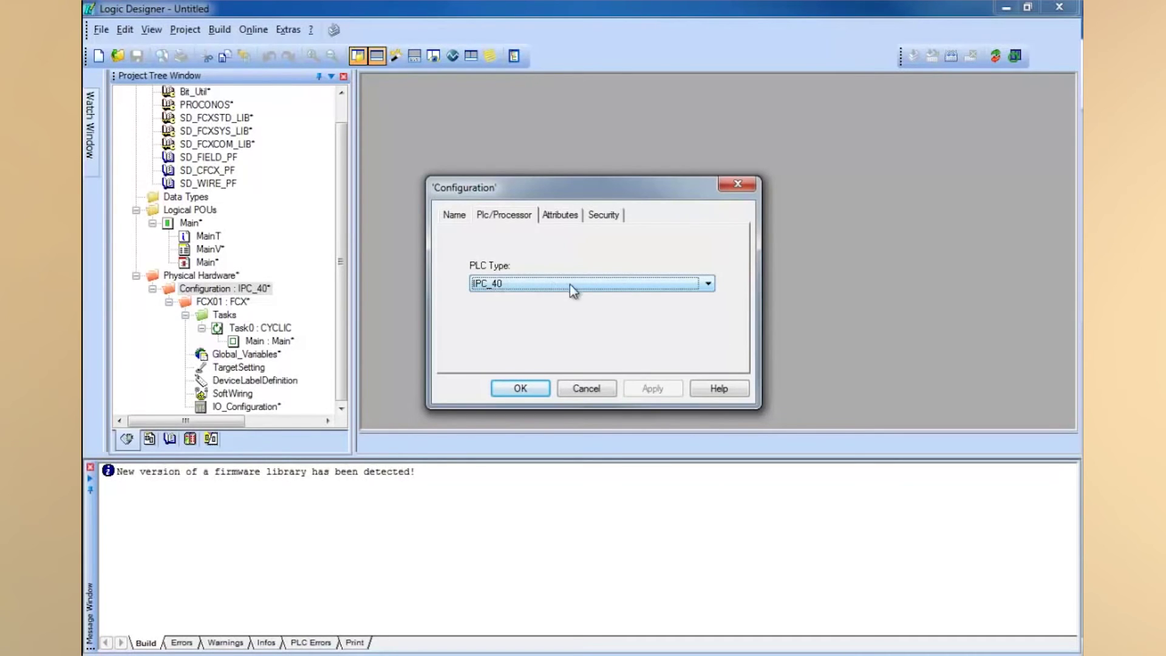
left_click(708, 284)
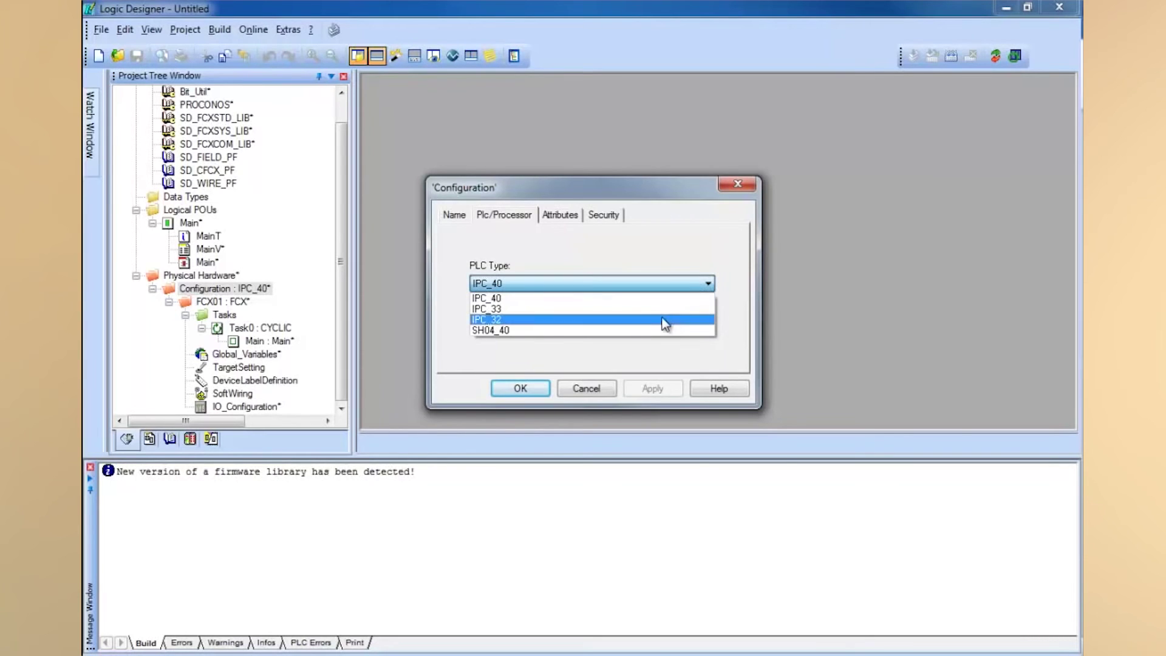
left_click(509, 331)
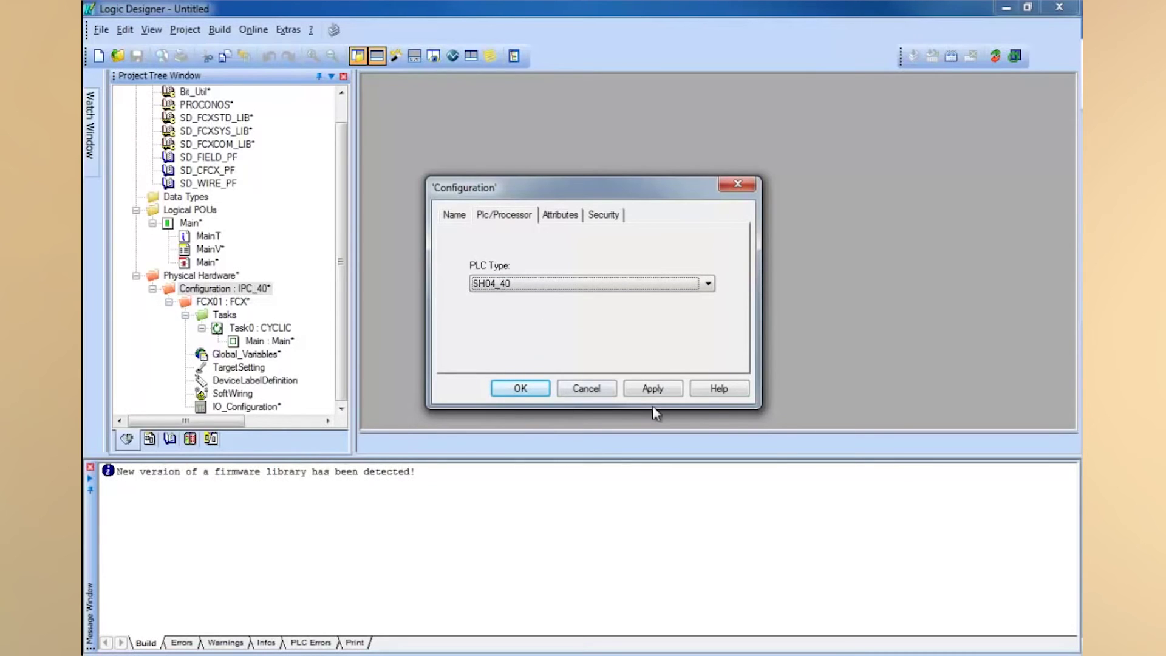
left_click(647, 390)
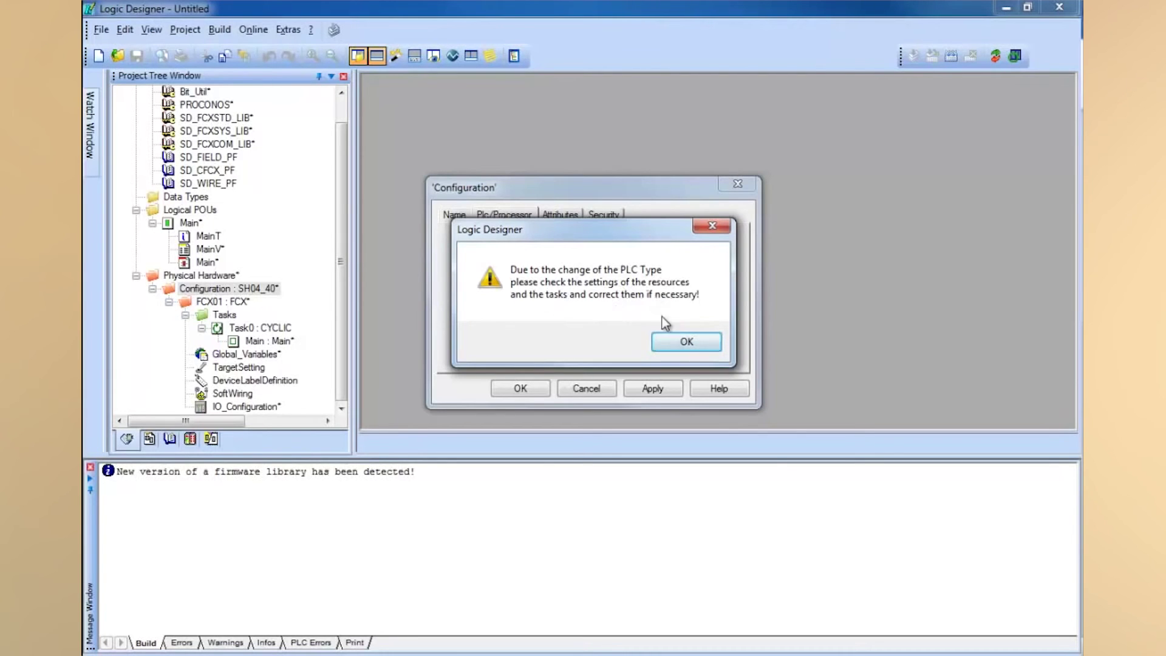
left_click(682, 344)
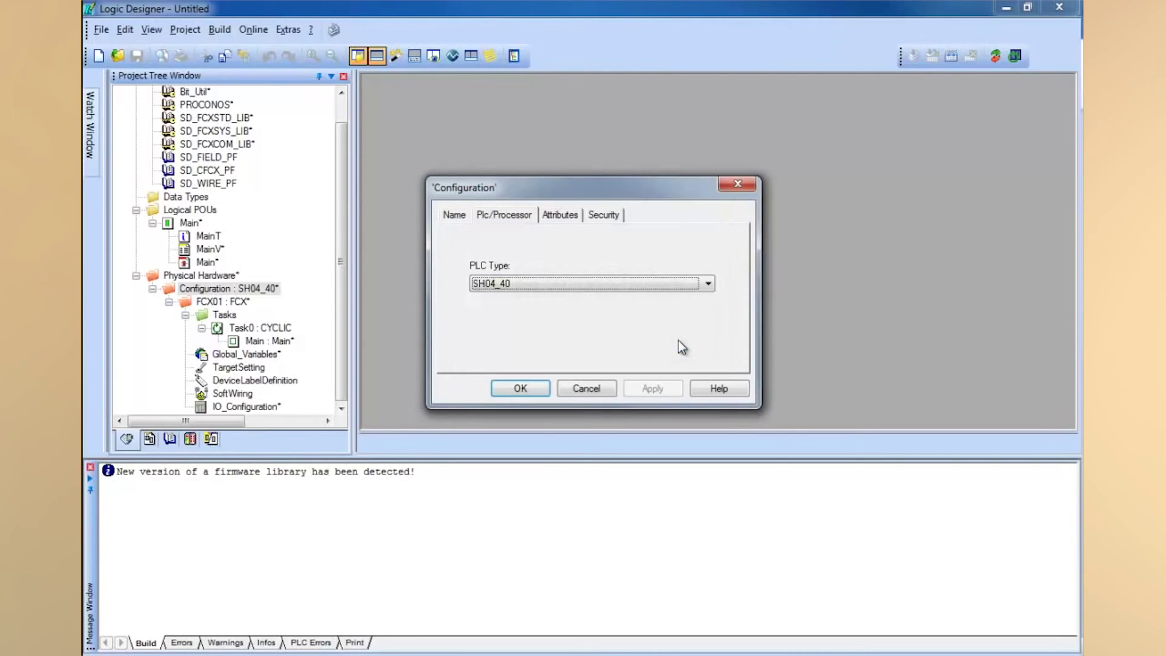
left_click(520, 389)
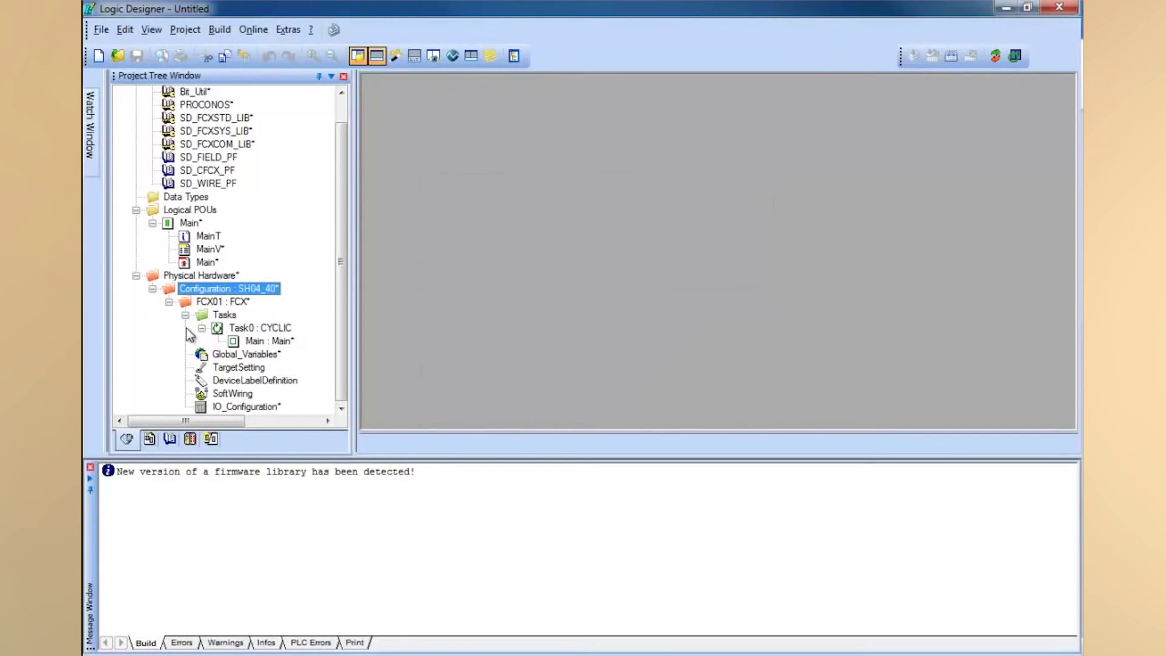
left_click(235, 301)
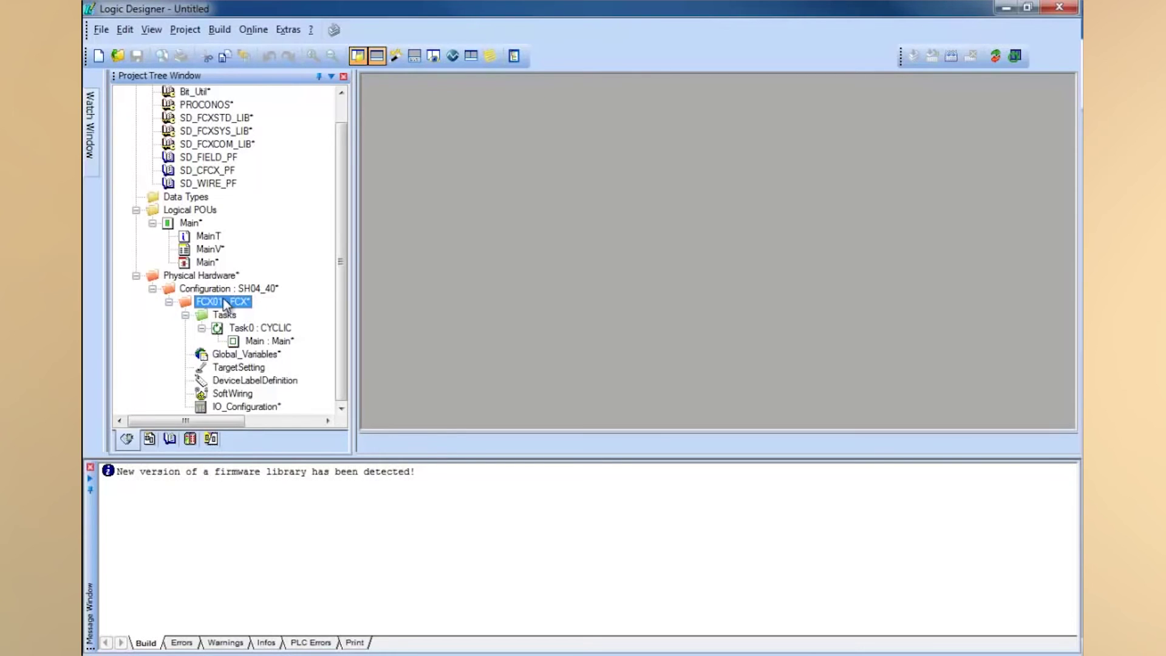
- Open FCX01's properties on the Plc/Processor page
right_click(226, 304)
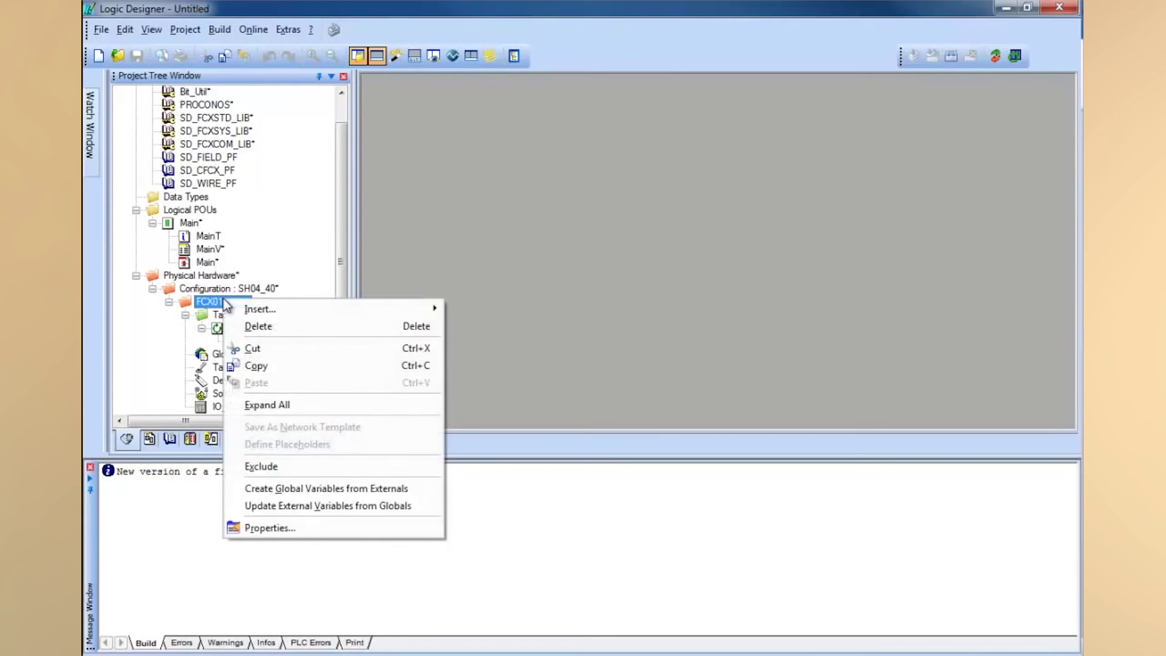
left_click(294, 532)
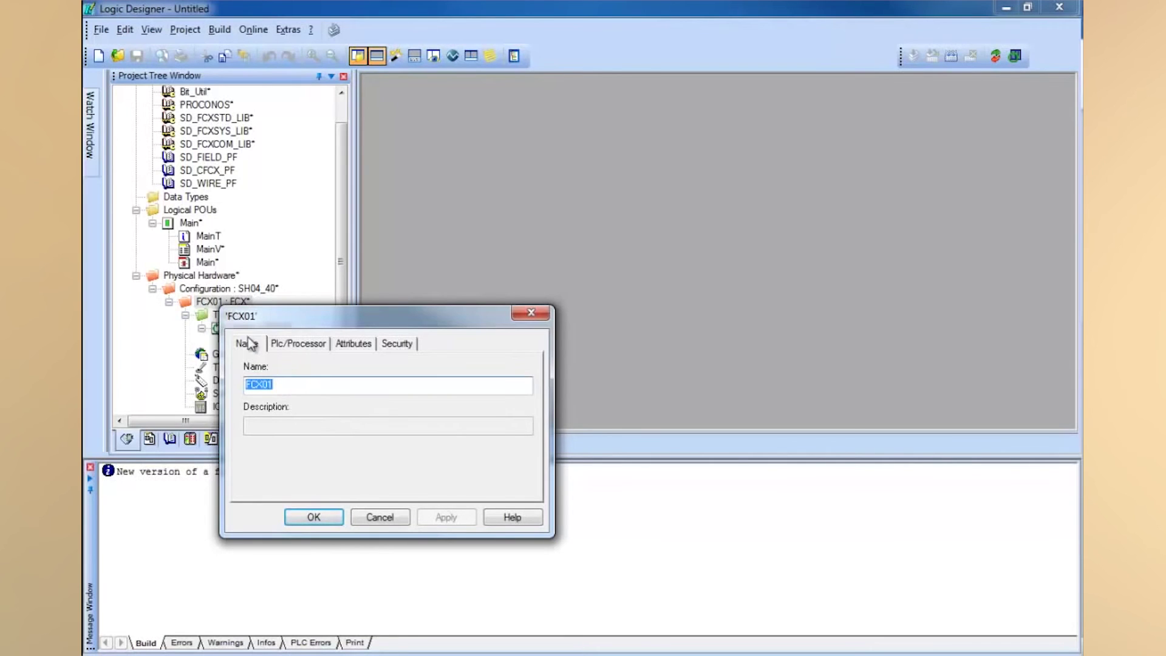
left_click_drag(295, 309, 458, 216)
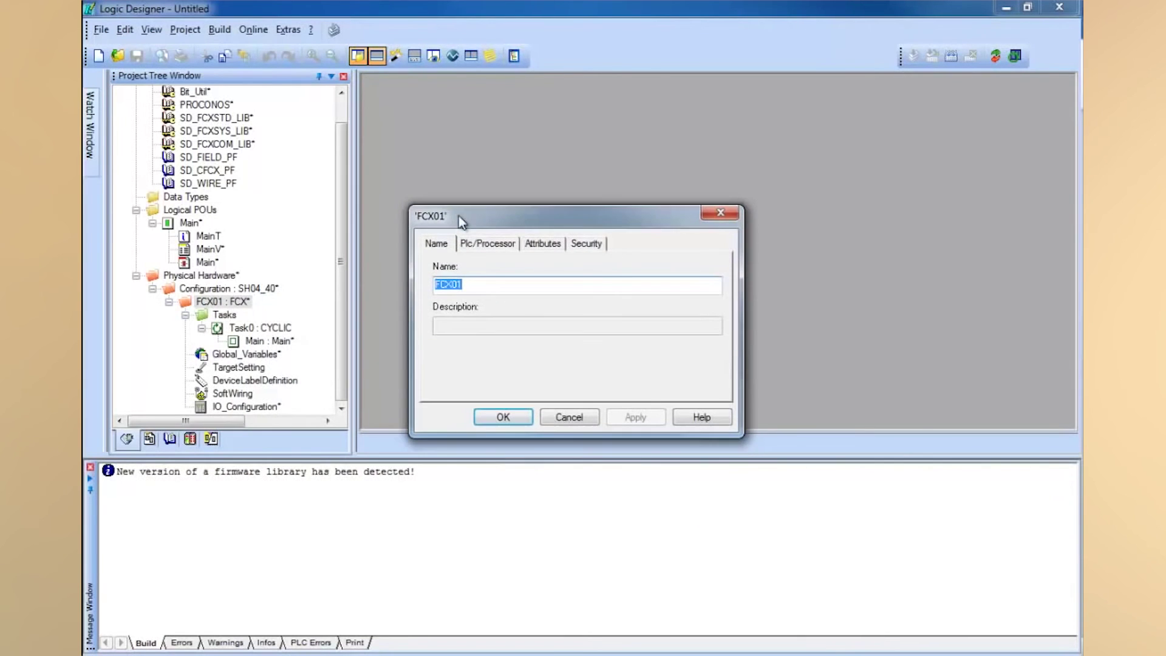
left_click(479, 245)
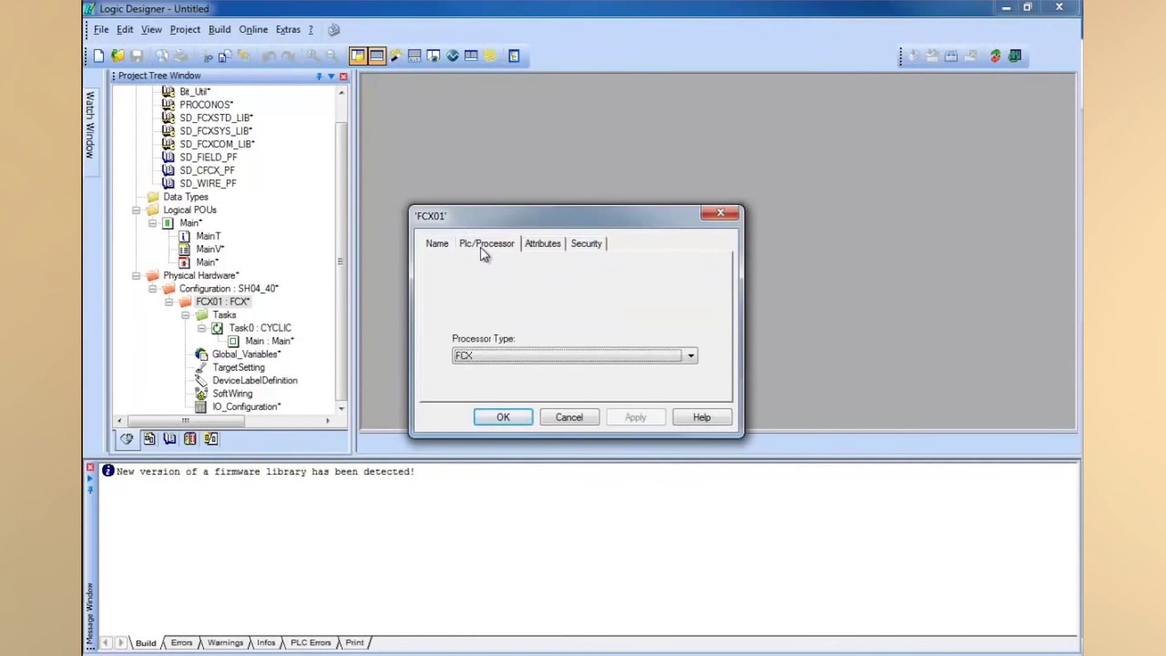
- Set the Processor Type to FCX_A, confirm with OK and acknowledge the warning
left_click(692, 357)
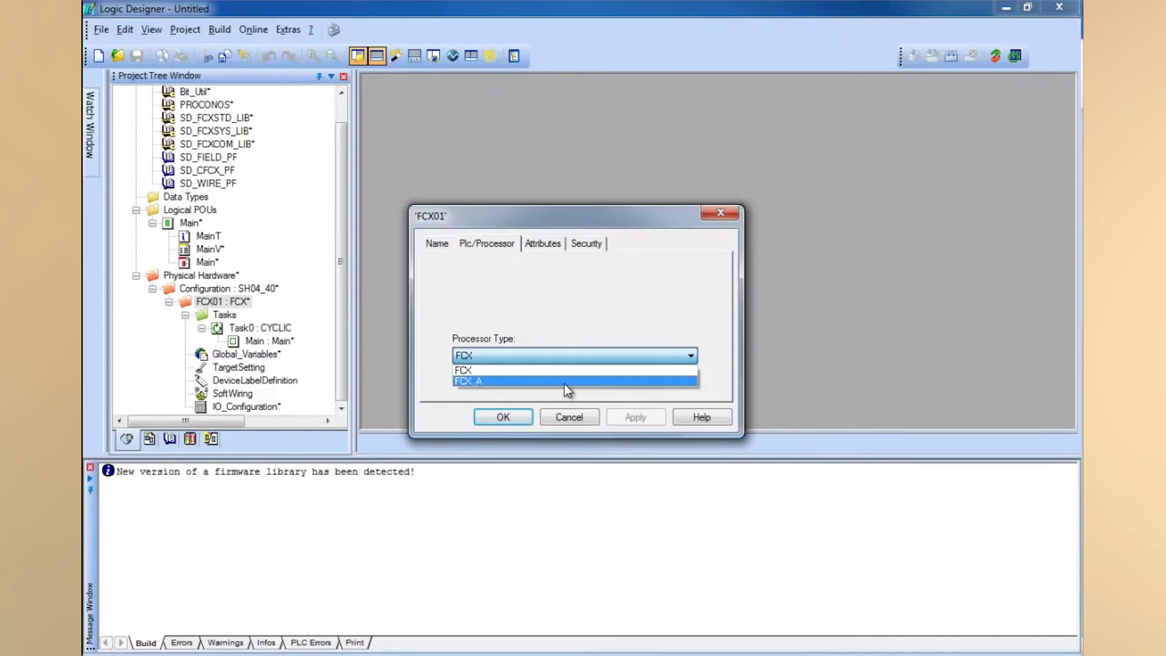
left_click(565, 383)
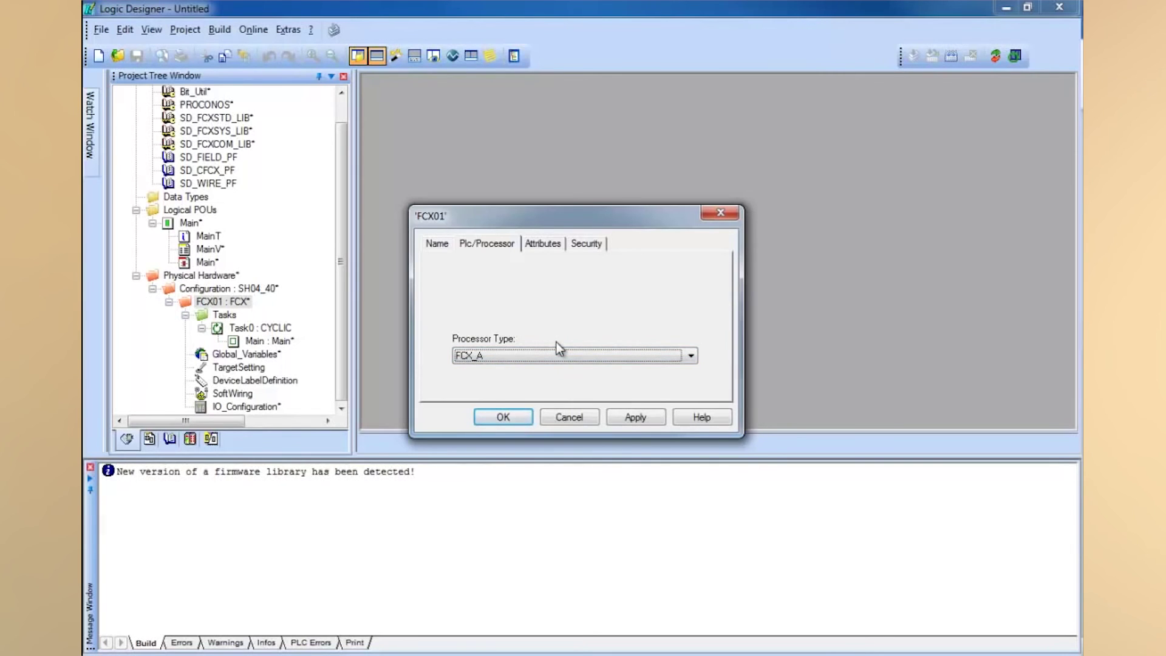
left_click(588, 358)
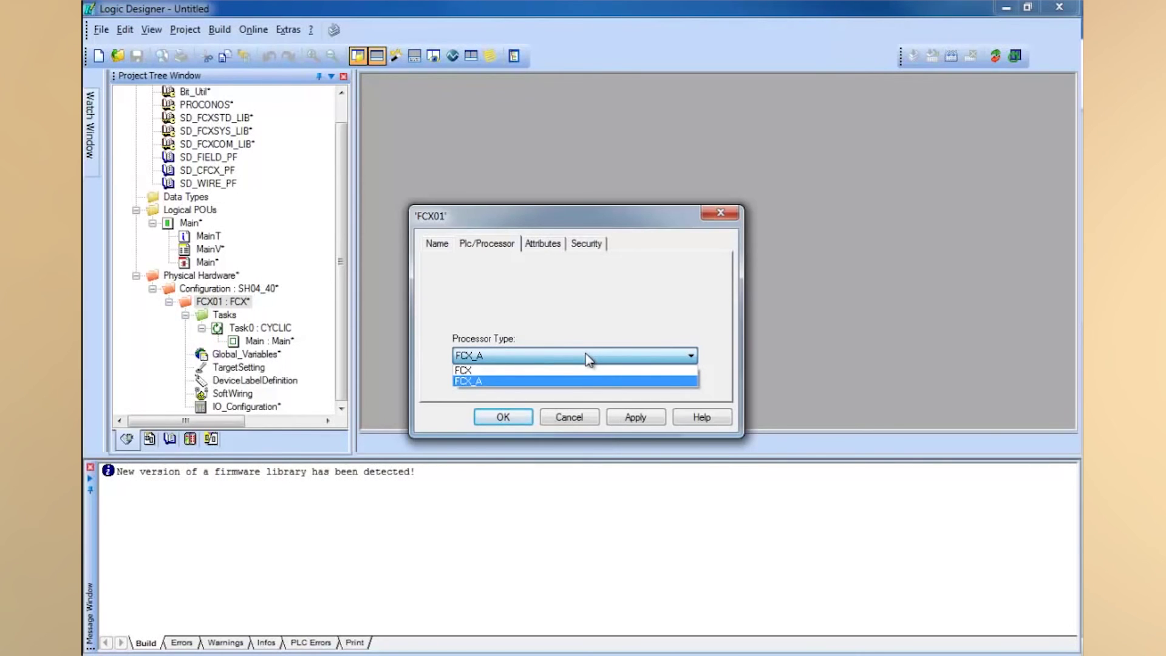
left_click(538, 370)
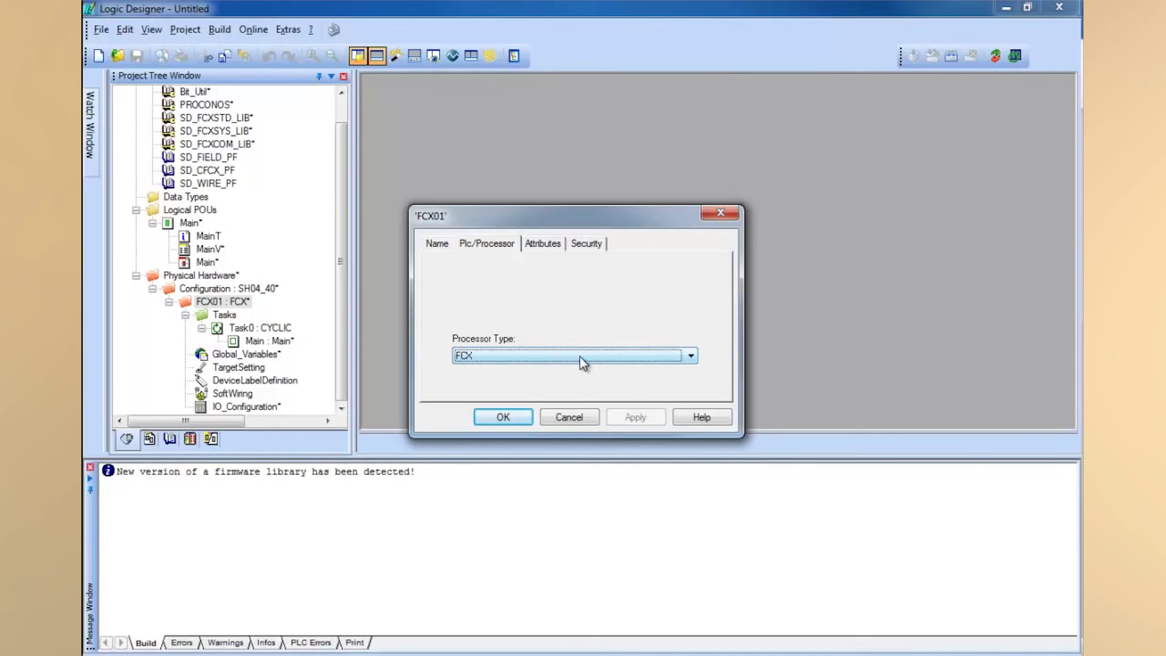
left_click(689, 356)
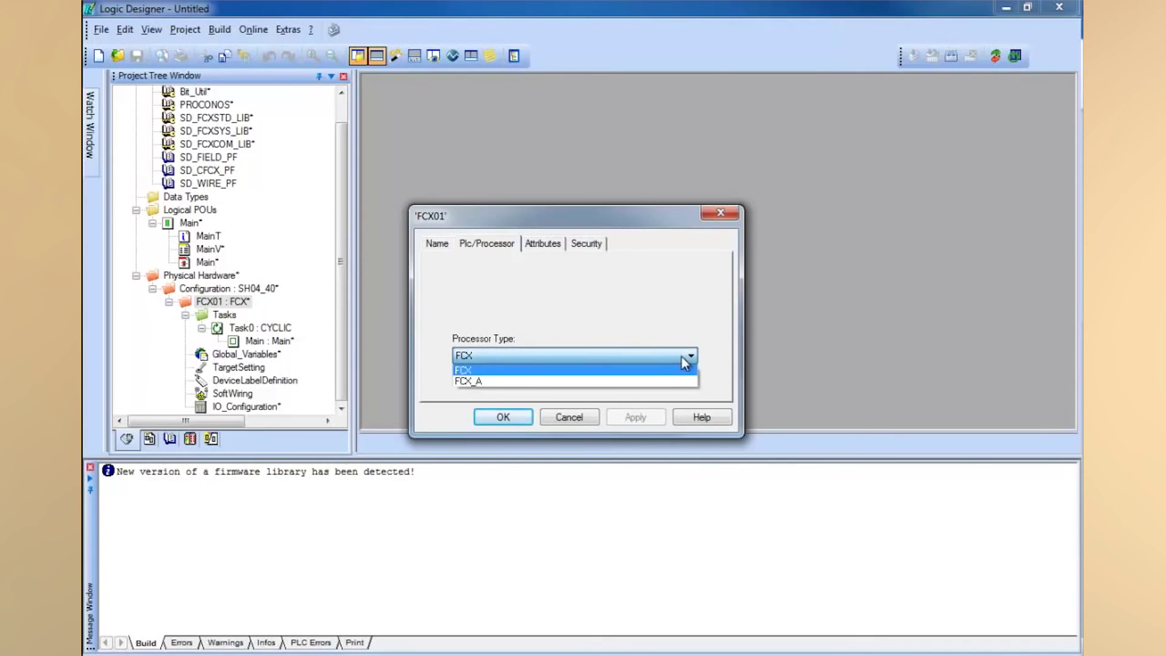
left_click(593, 382)
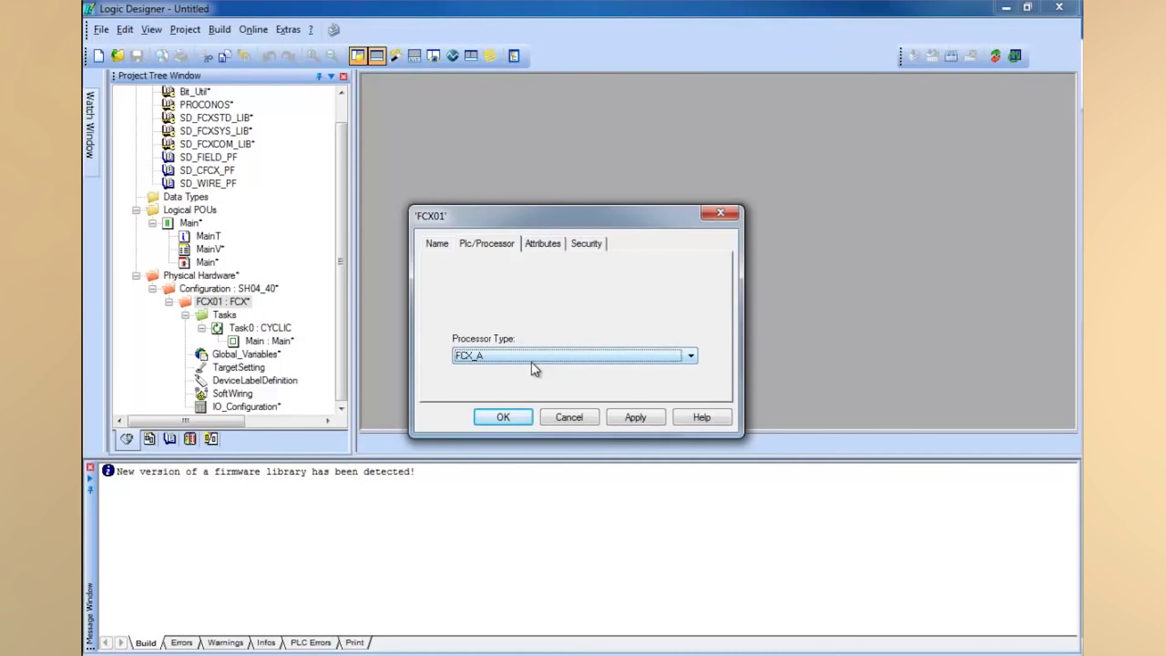
key("Return")
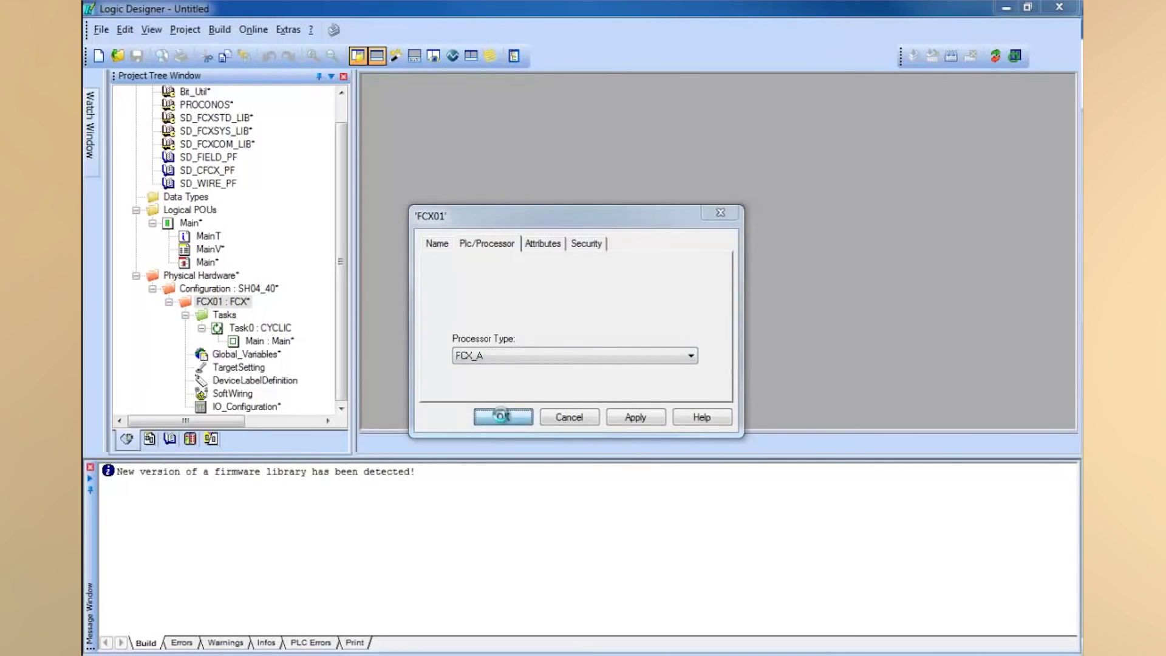
left_click(503, 417)
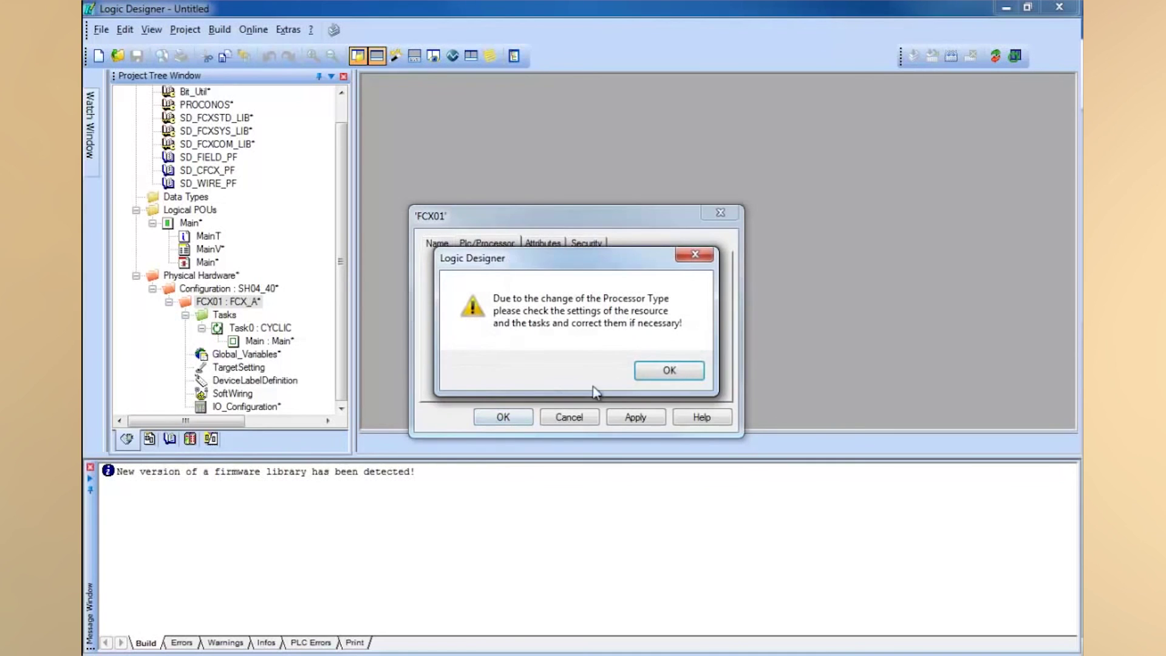
left_click(668, 372)
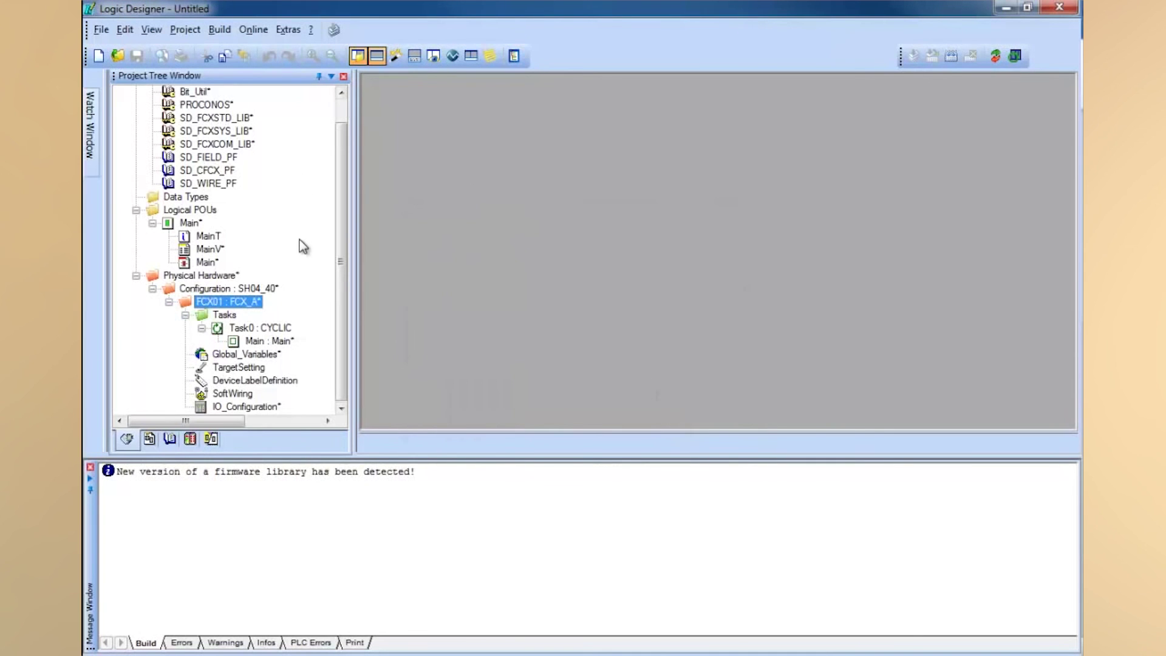
- Open the ? menu showing Contents, PLC Help, Programming Guide and other help topics
scroll(428, 278, "up", 1)
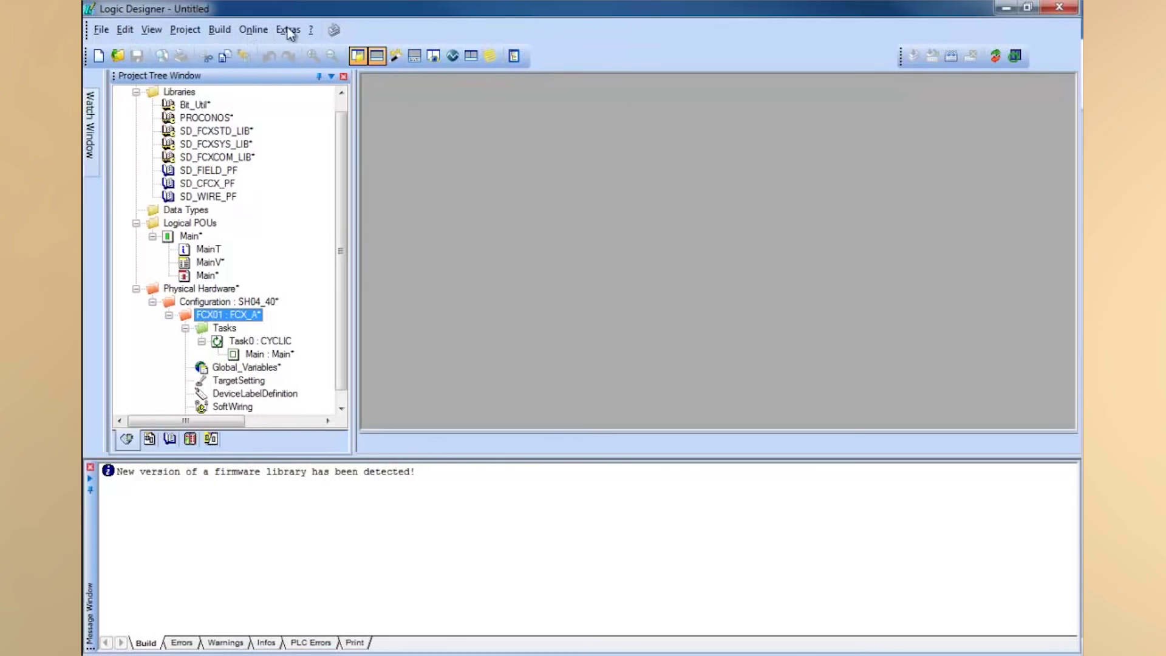
left_click(312, 30)
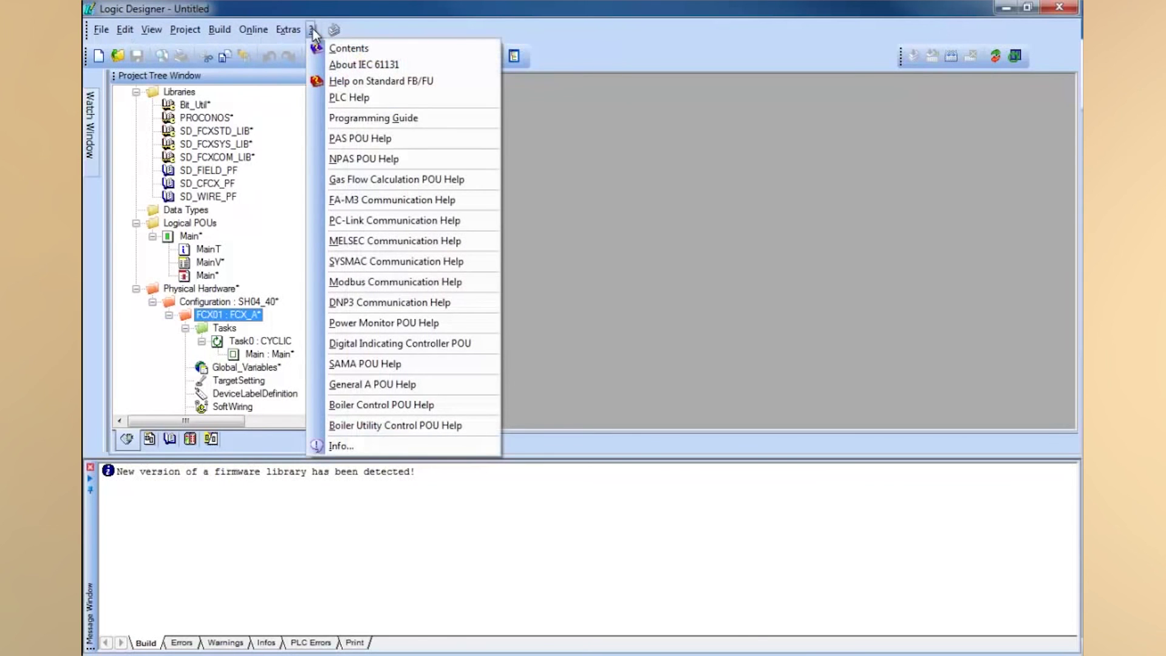
left_click(366, 83)
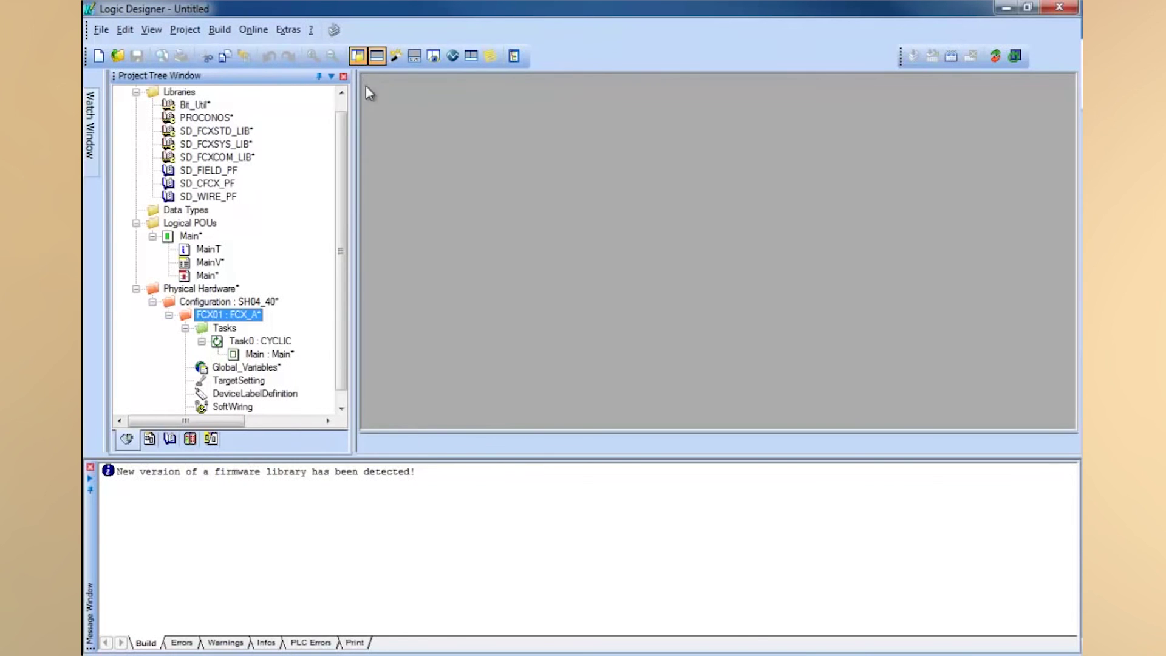
left_click(310, 30)
left_click(310, 30)
left_click(311, 30)
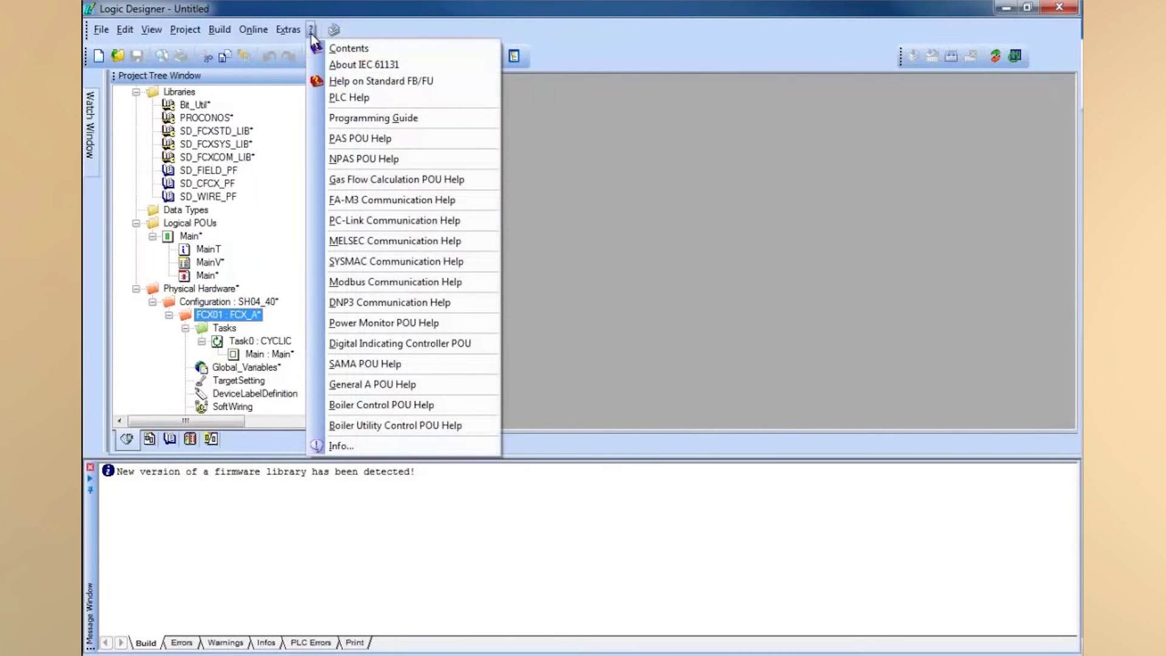